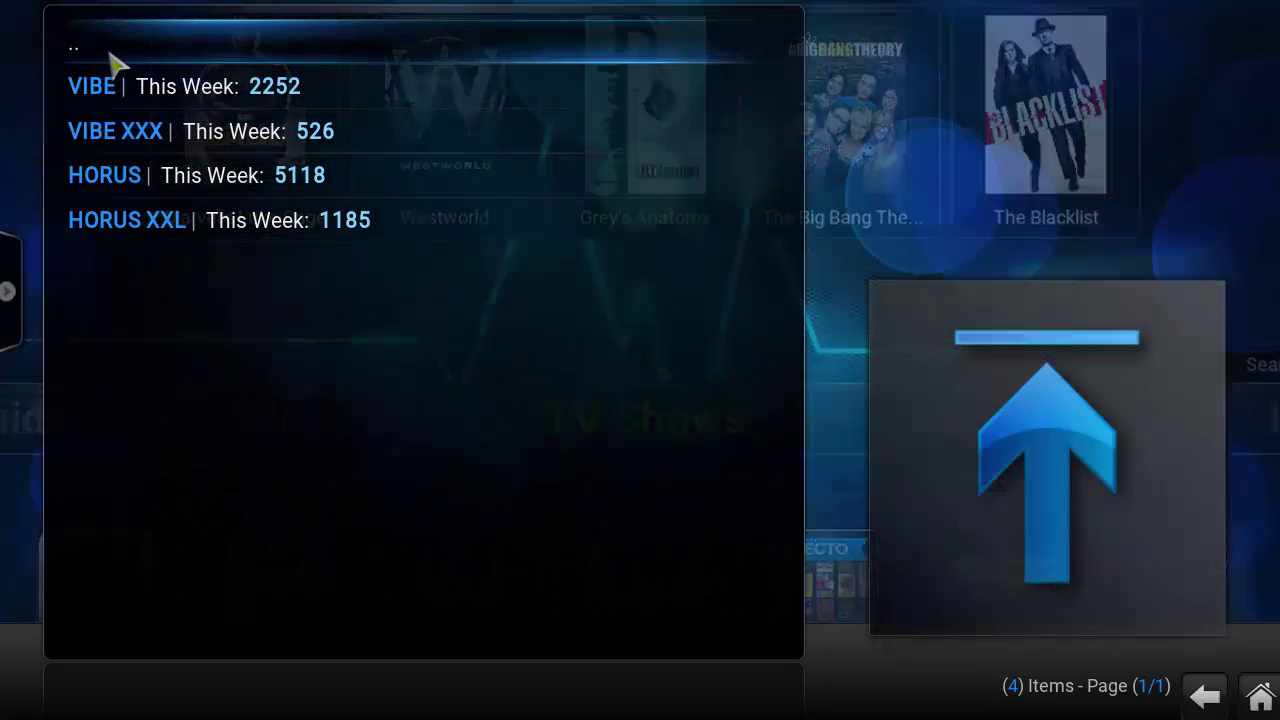
- Return from the builds list to the wizard's main list and examine the options in Maintenance Tools
{"action": "left_click", "coordinate": [112, 56]}
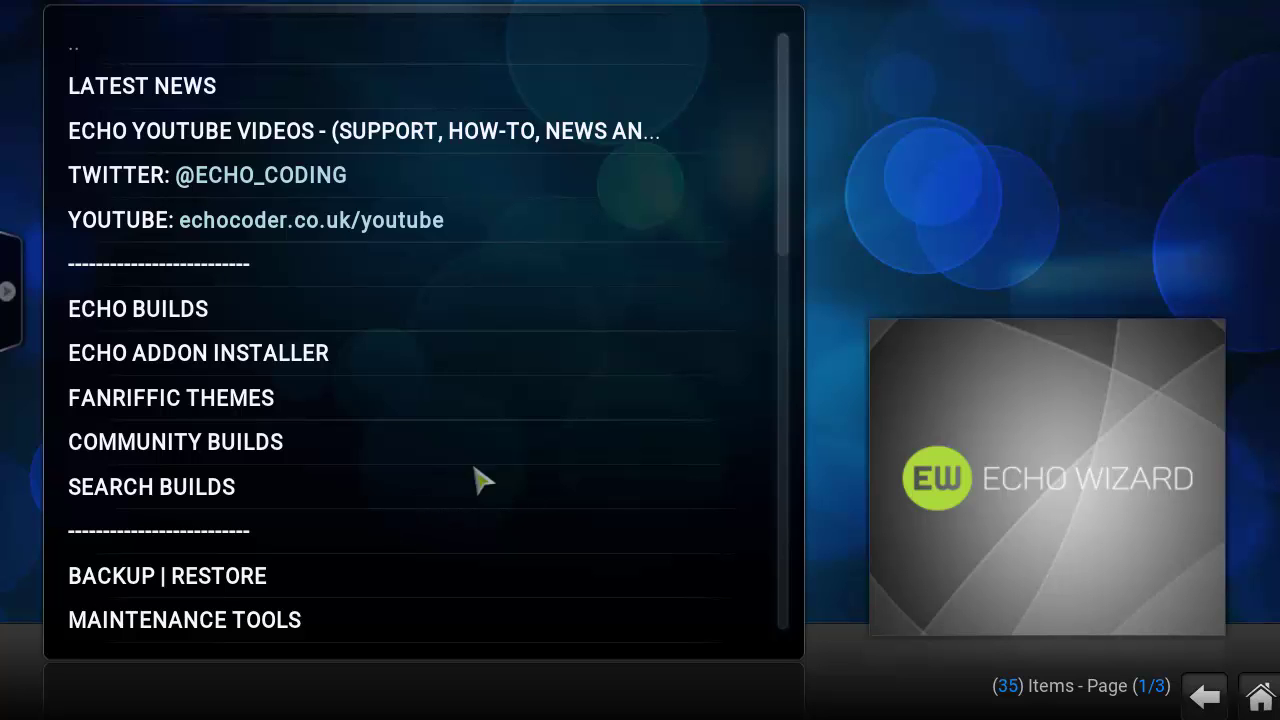
{"action": "left_click_drag", "start_coordinate": [787, 190], "coordinate": [778, 302]}
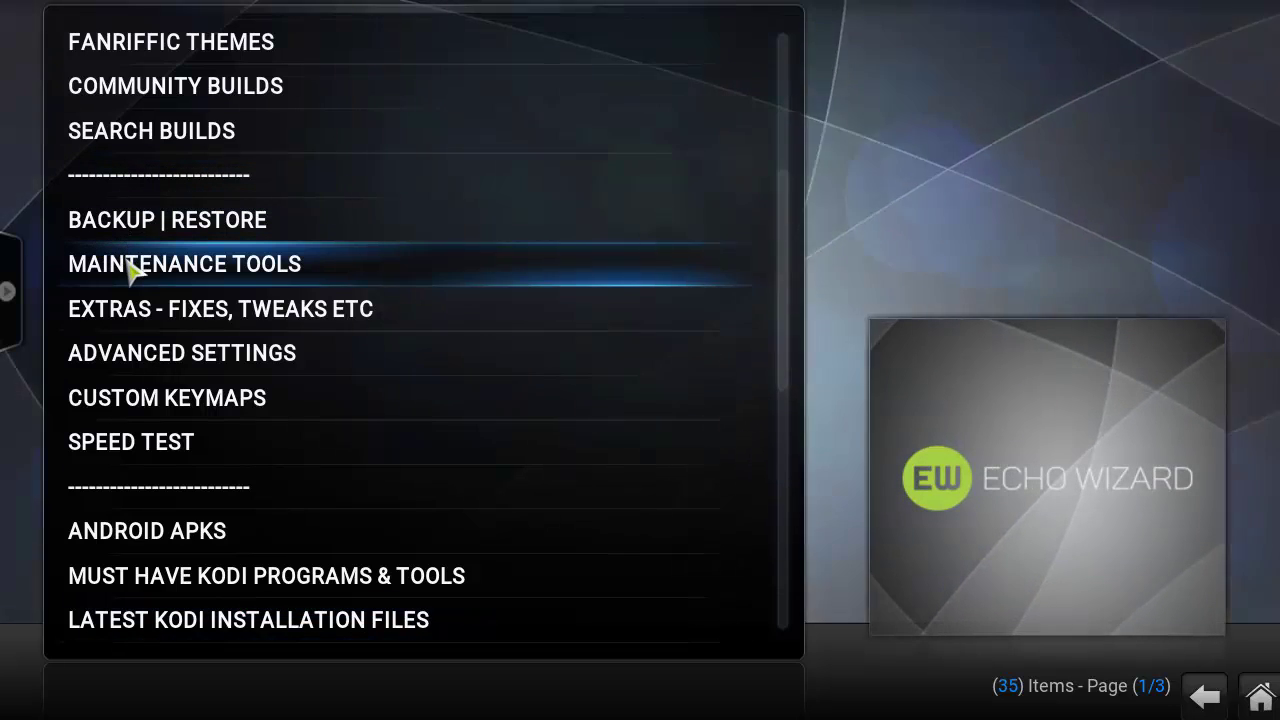
{"action": "left_click", "coordinate": [133, 270]}
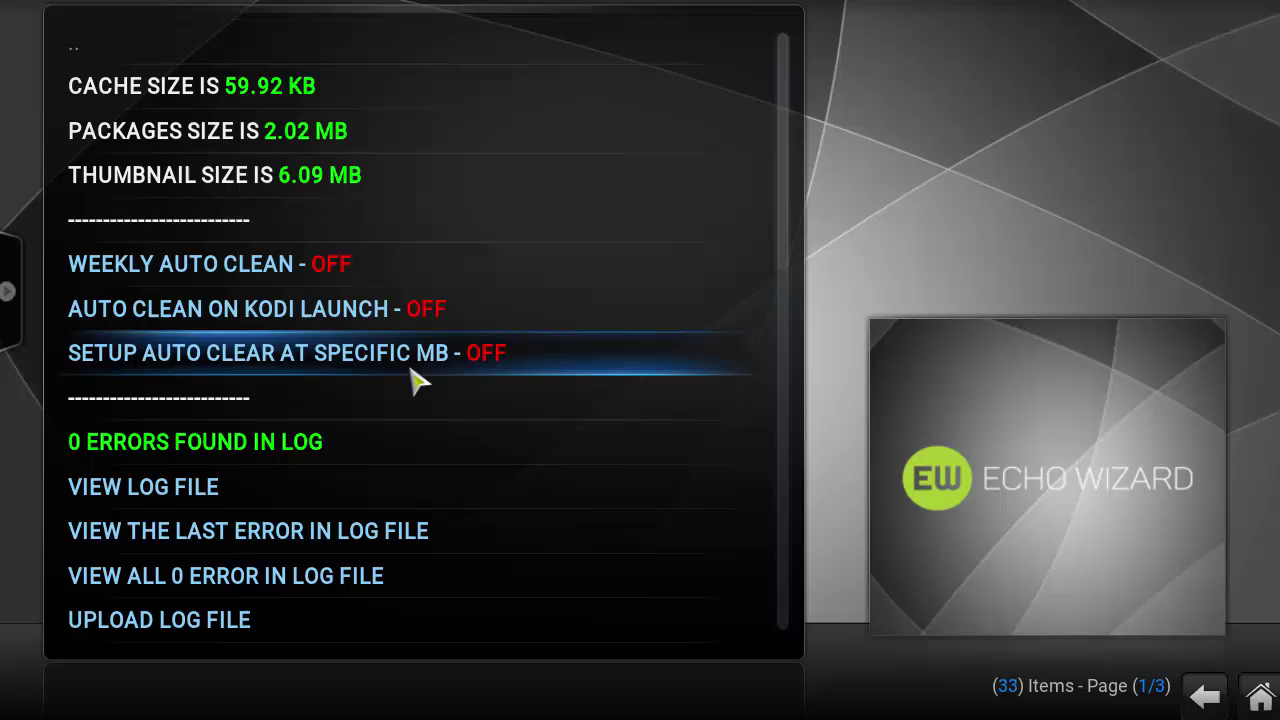
{"action": "scroll", "coordinate": [400, 480], "scroll_direction": "down", "scroll_amount": 4}
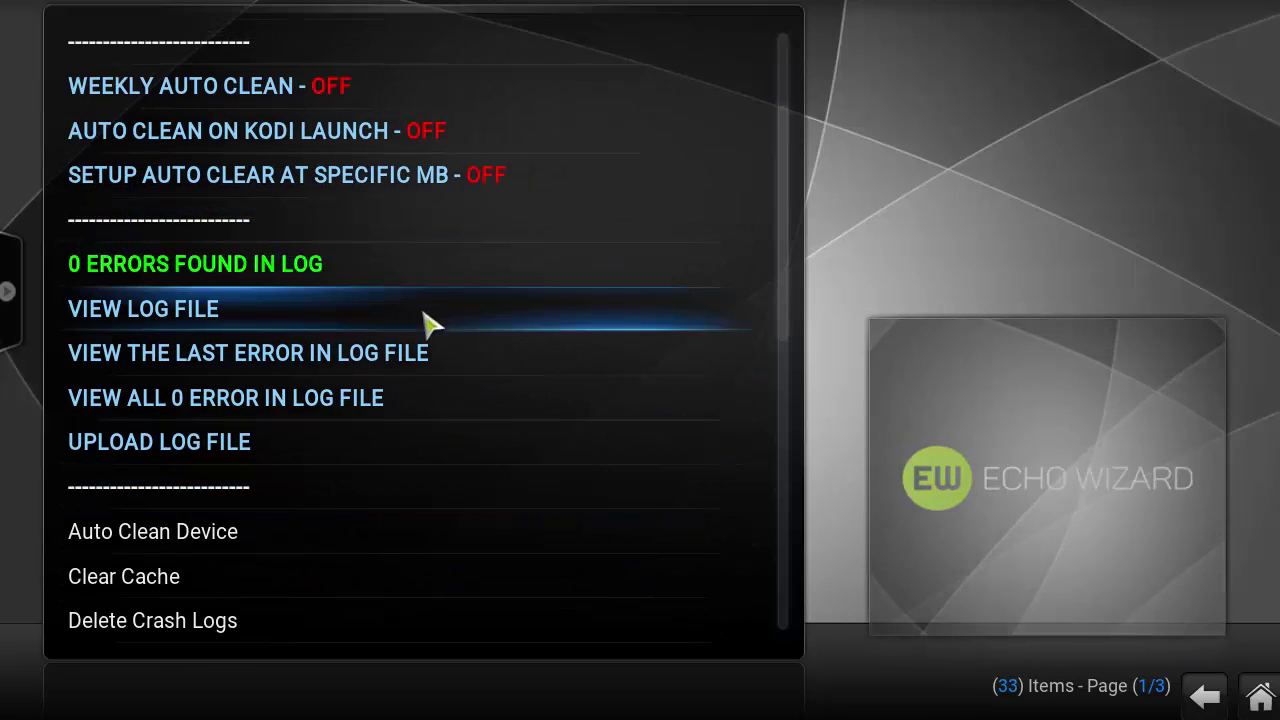
{"action": "scroll", "coordinate": [297, 440], "scroll_direction": "down", "scroll_amount": 15}
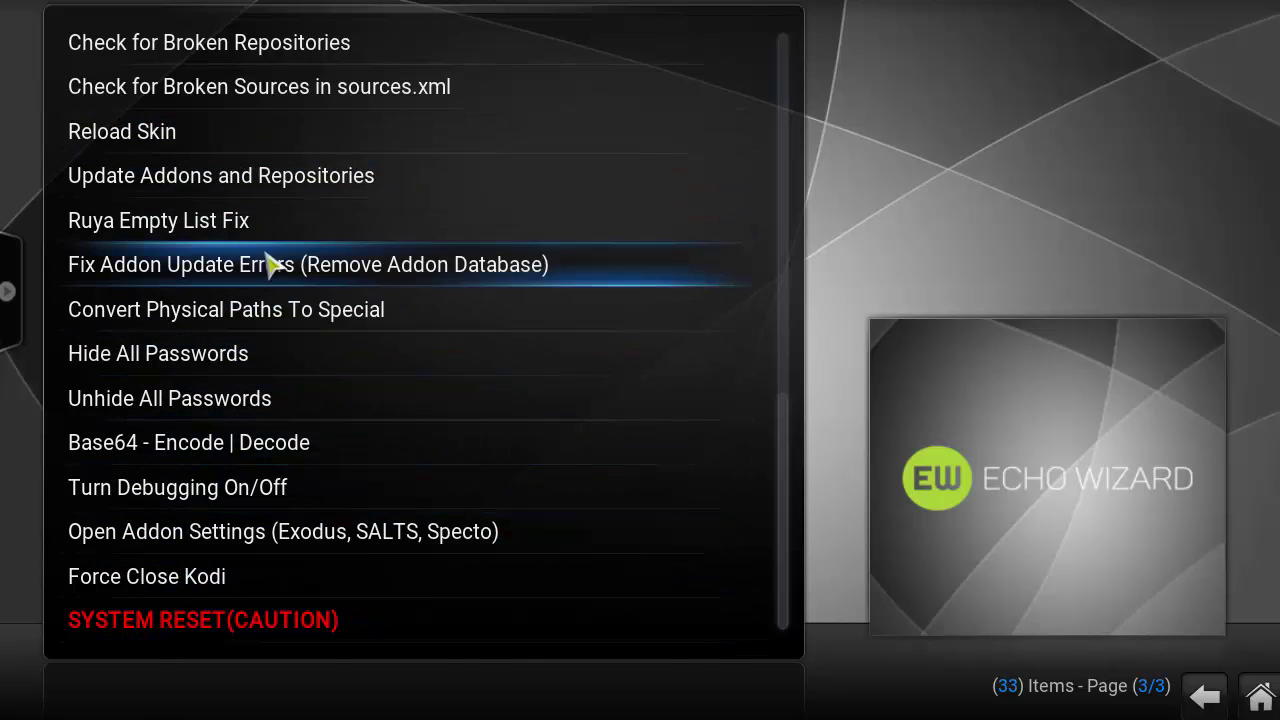
{"action": "left_click", "coordinate": [300, 222]}
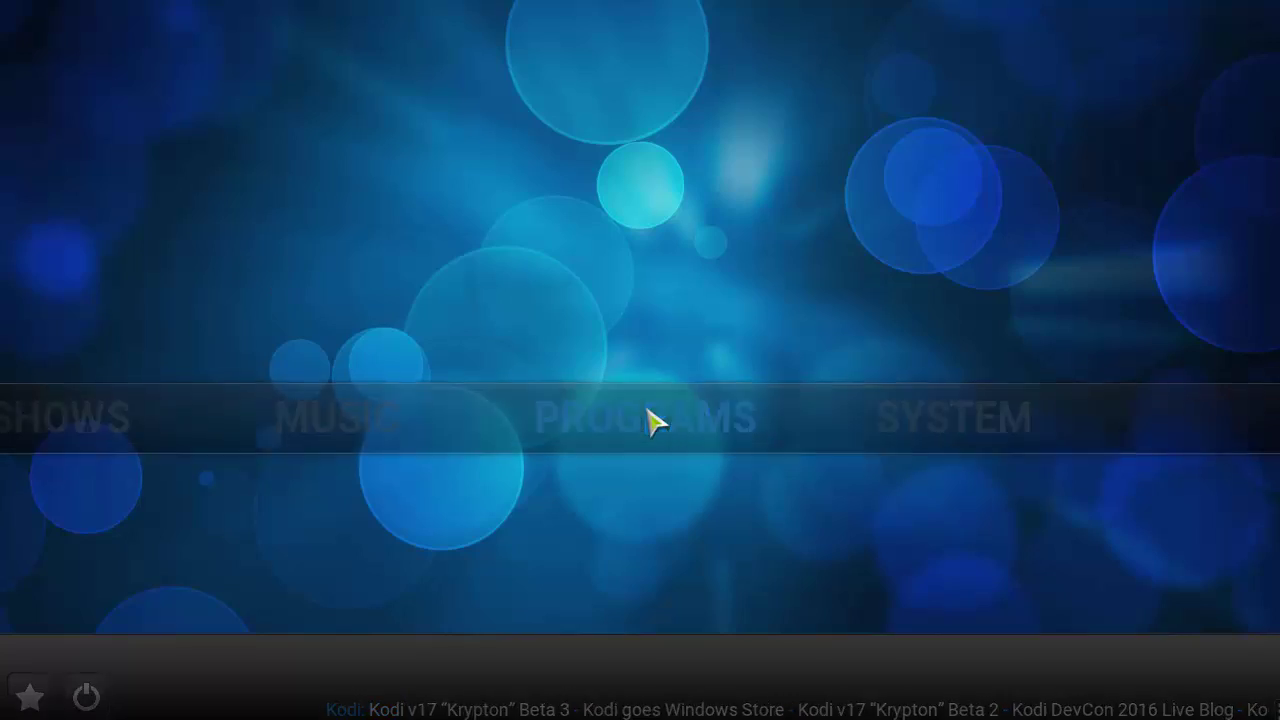
{"action": "scroll", "coordinate": [189, 209], "scroll_direction": "up", "scroll_amount": 11}
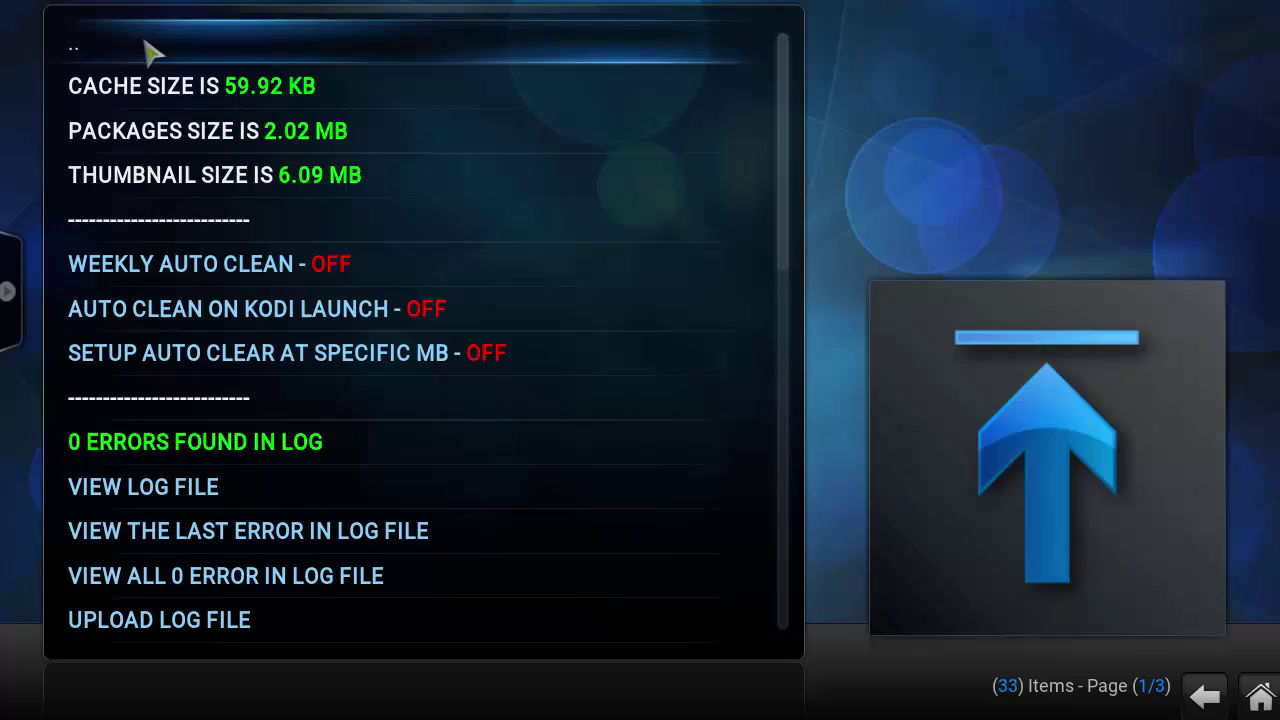
- Go back to the wizard's main list and view the fixes in Extras - Fixes, Tweaks Etc
{"action": "left_click", "coordinate": [152, 50]}
{"action": "scroll", "coordinate": [194, 271], "scroll_direction": "down", "scroll_amount": 7}
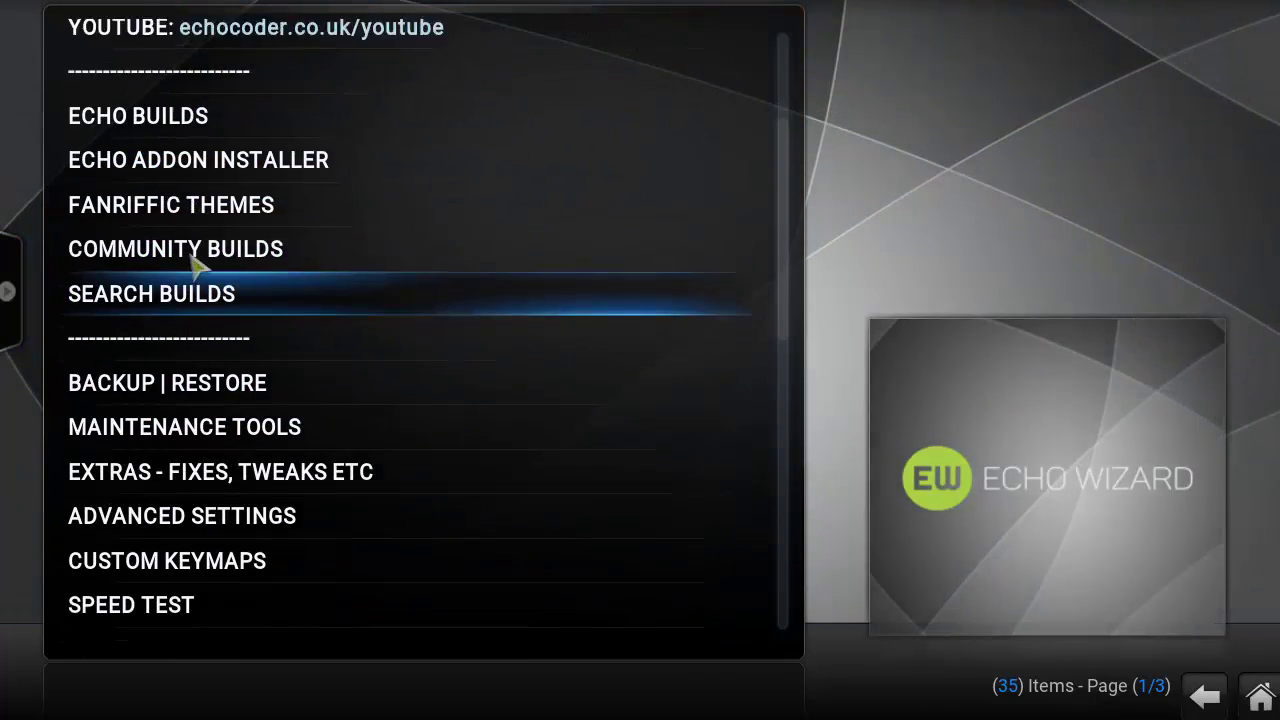
{"action": "left_click", "coordinate": [214, 360]}
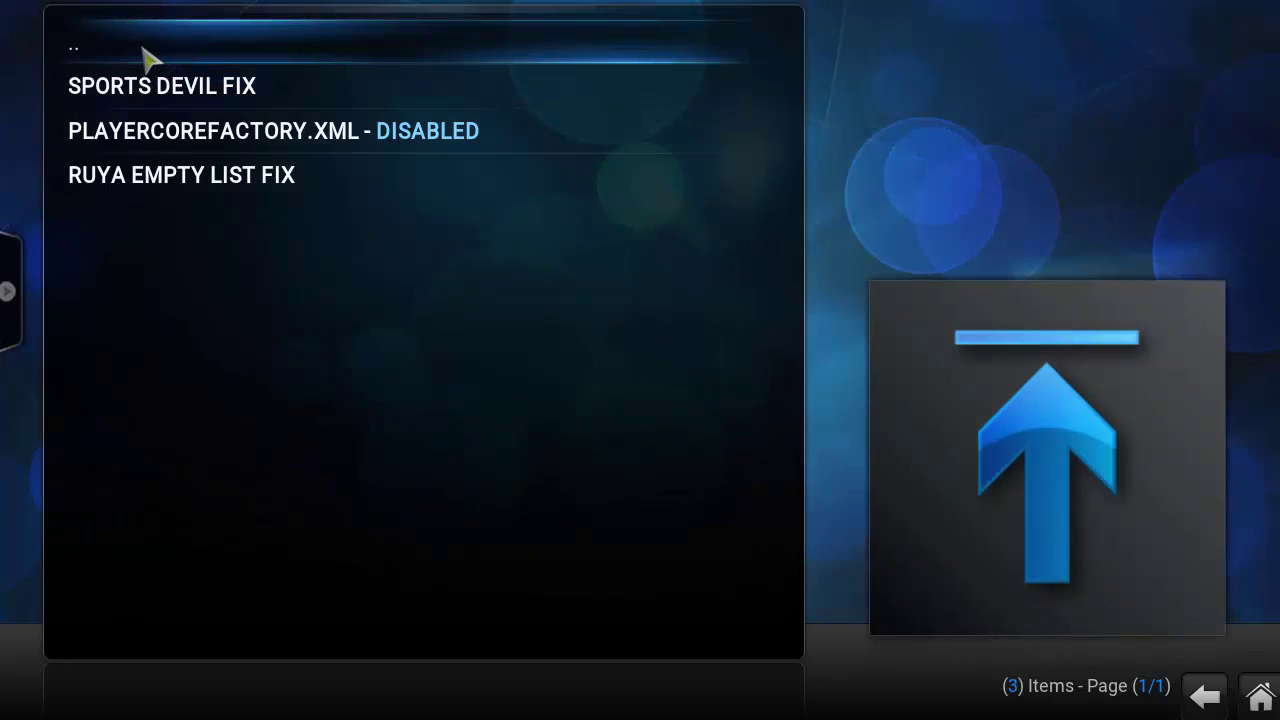
- Leave the extras and view the device presets in the wizard's Advanced Settings
{"action": "left_click", "coordinate": [143, 49]}
{"action": "scroll", "coordinate": [215, 388], "scroll_direction": "down", "scroll_amount": 3}
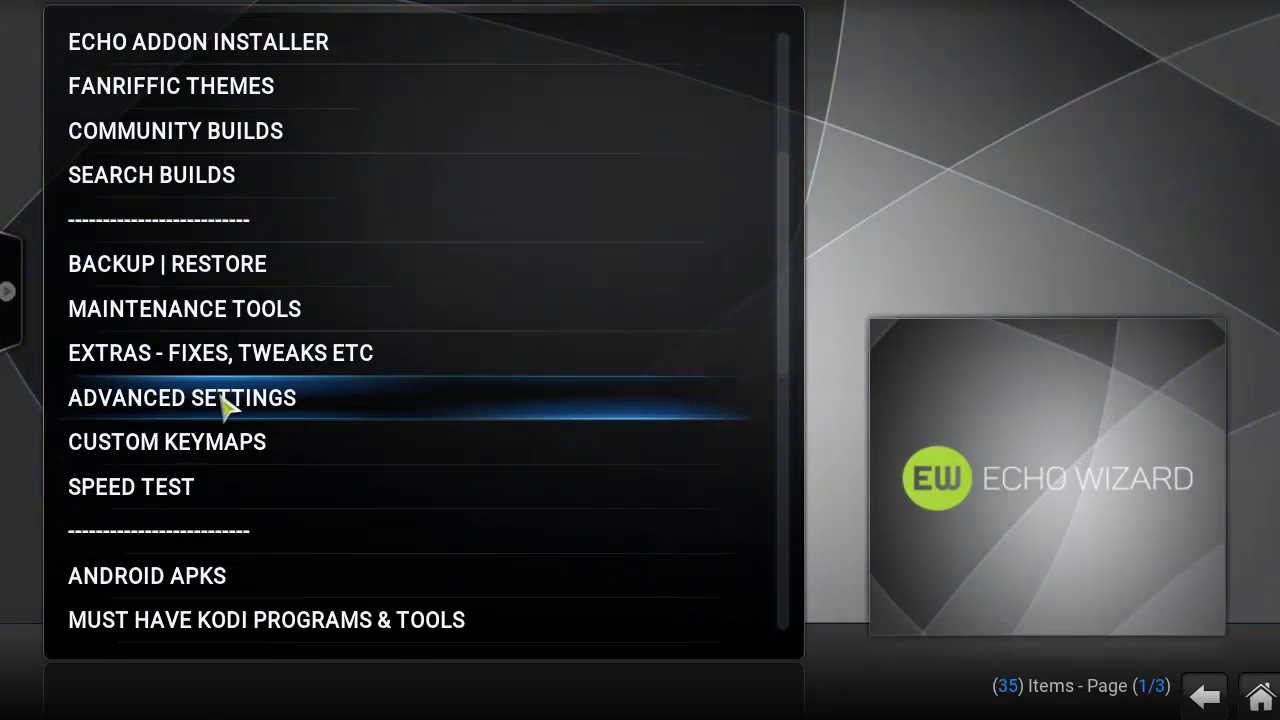
{"action": "left_click", "coordinate": [226, 400]}
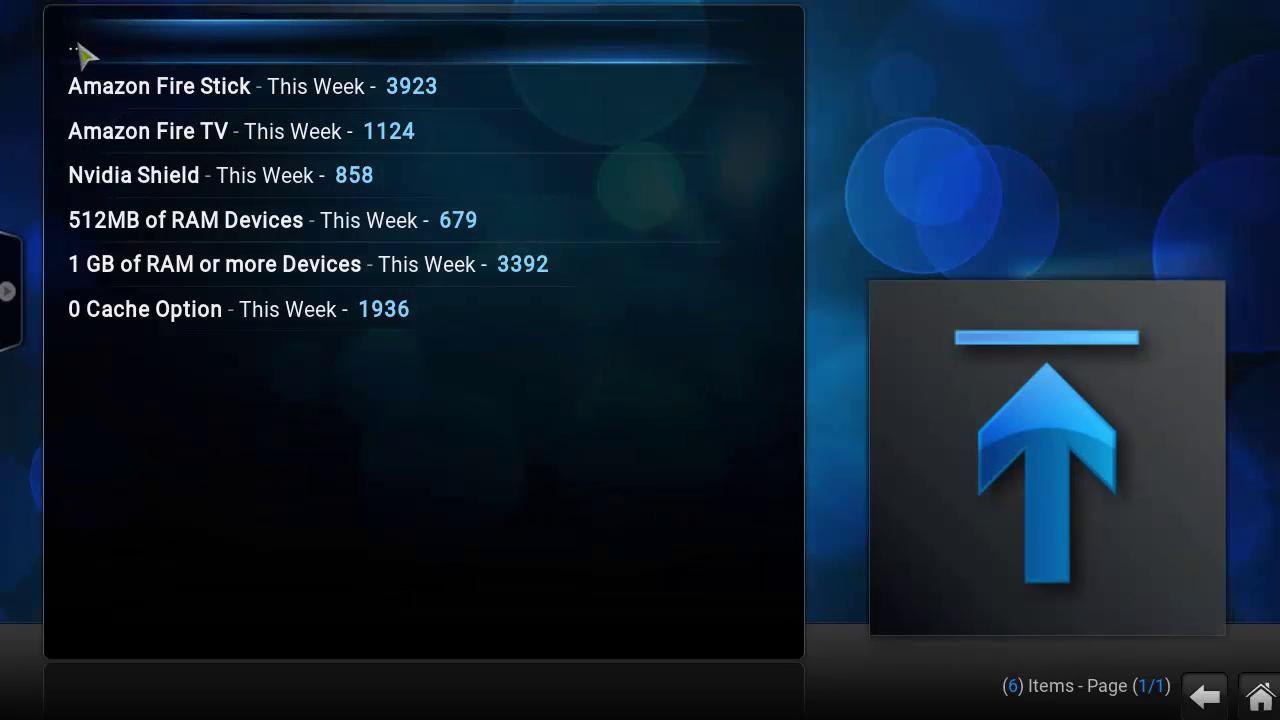
- Leave Advanced Settings and look through the remaining entries of the wizard's main list
{"action": "left_click", "coordinate": [80, 50]}
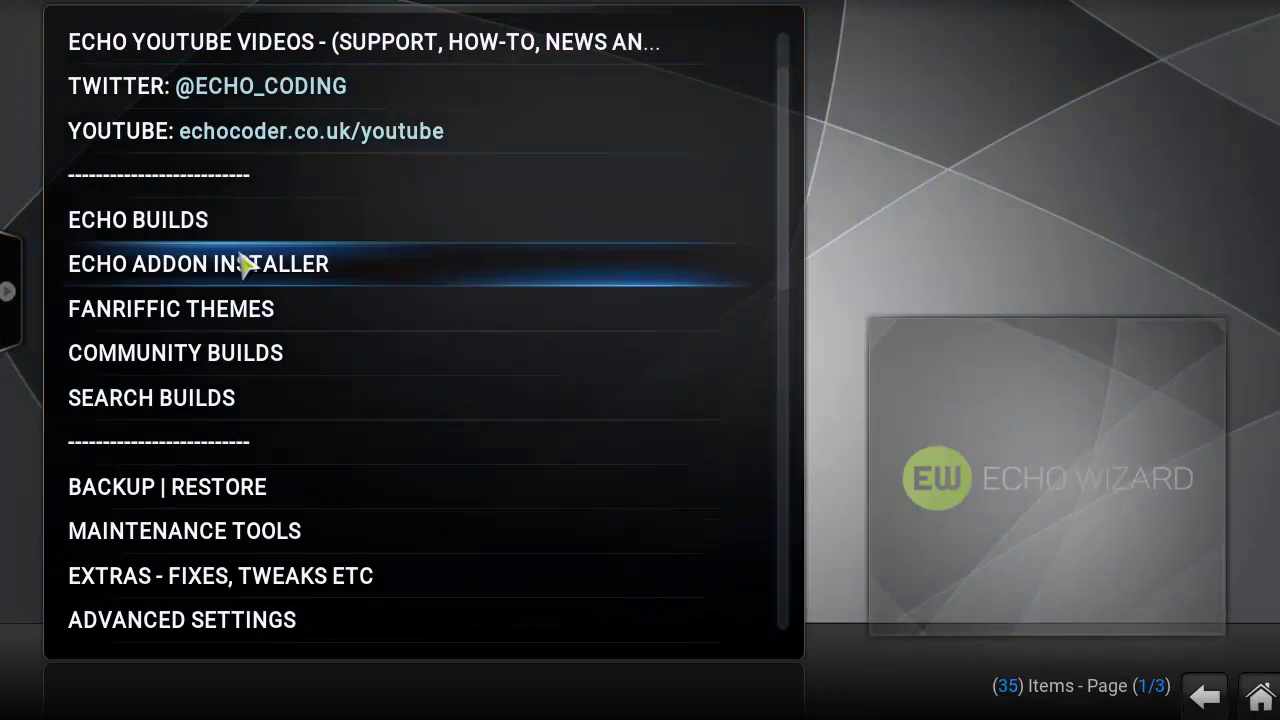
{"action": "scroll", "coordinate": [240, 440], "scroll_direction": "down", "scroll_amount": 7}
{"action": "scroll", "coordinate": [232, 395], "scroll_direction": "down", "scroll_amount": 1}
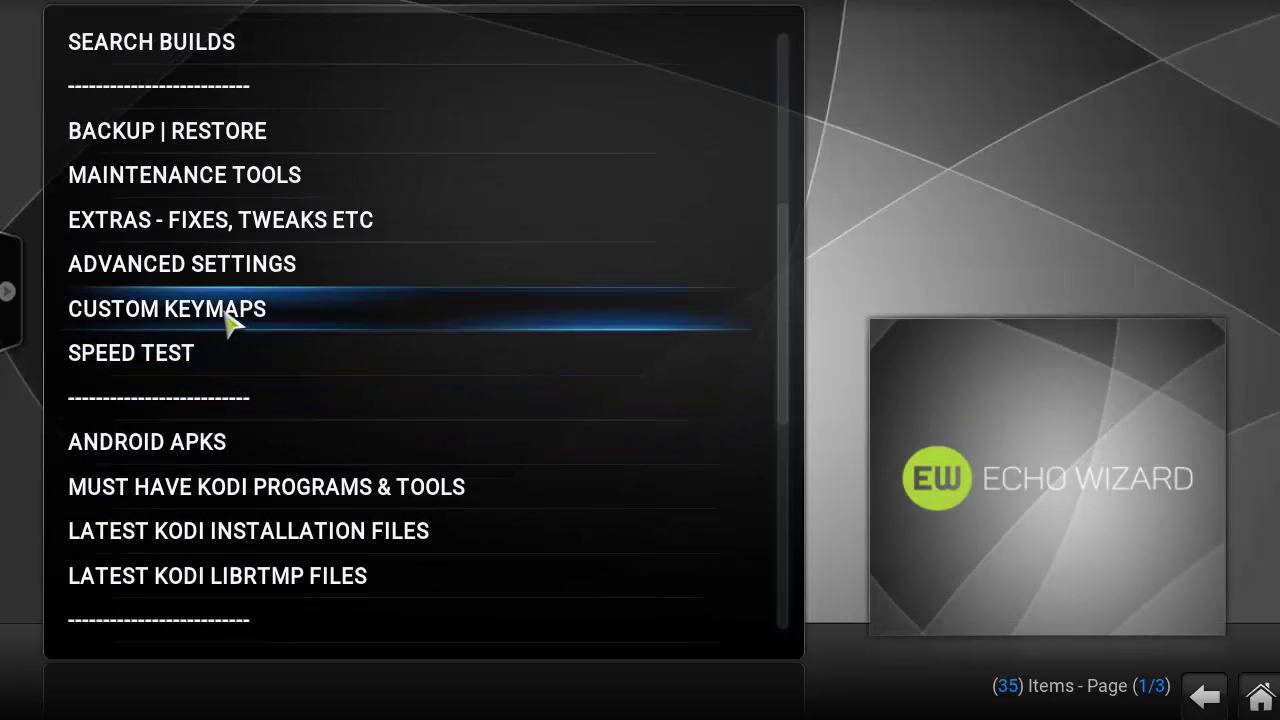
{"action": "scroll", "coordinate": [197, 428], "scroll_direction": "down", "scroll_amount": 5}
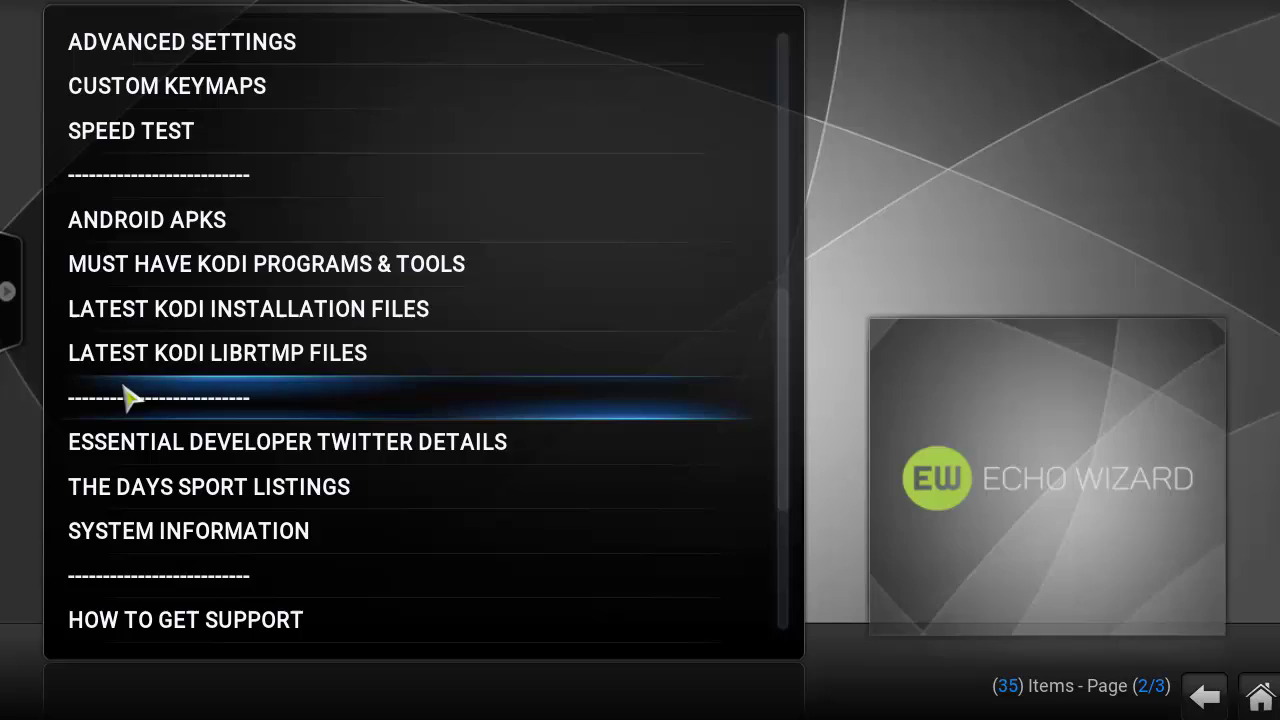
{"action": "scroll", "coordinate": [257, 443], "scroll_direction": "down", "scroll_amount": 5}
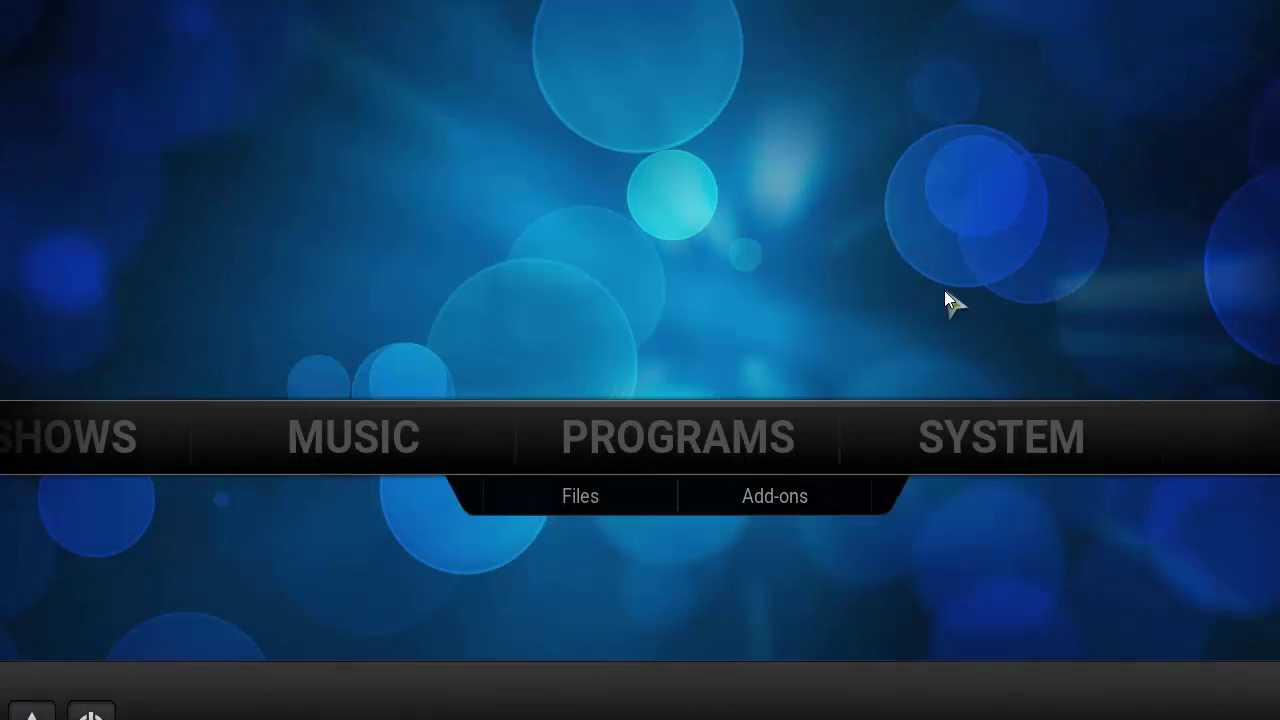
{"action": "mouse_move", "coordinate": [1023, 434]}
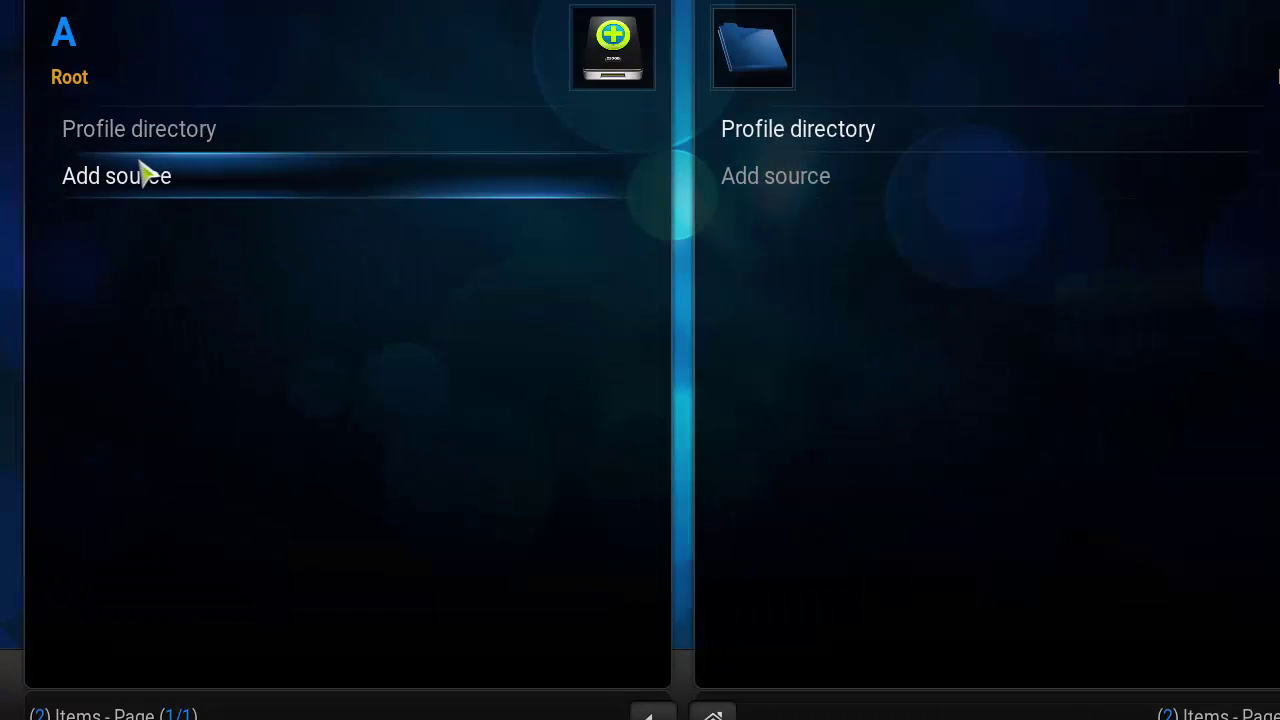
{"action": "left_click", "coordinate": [141, 184]}
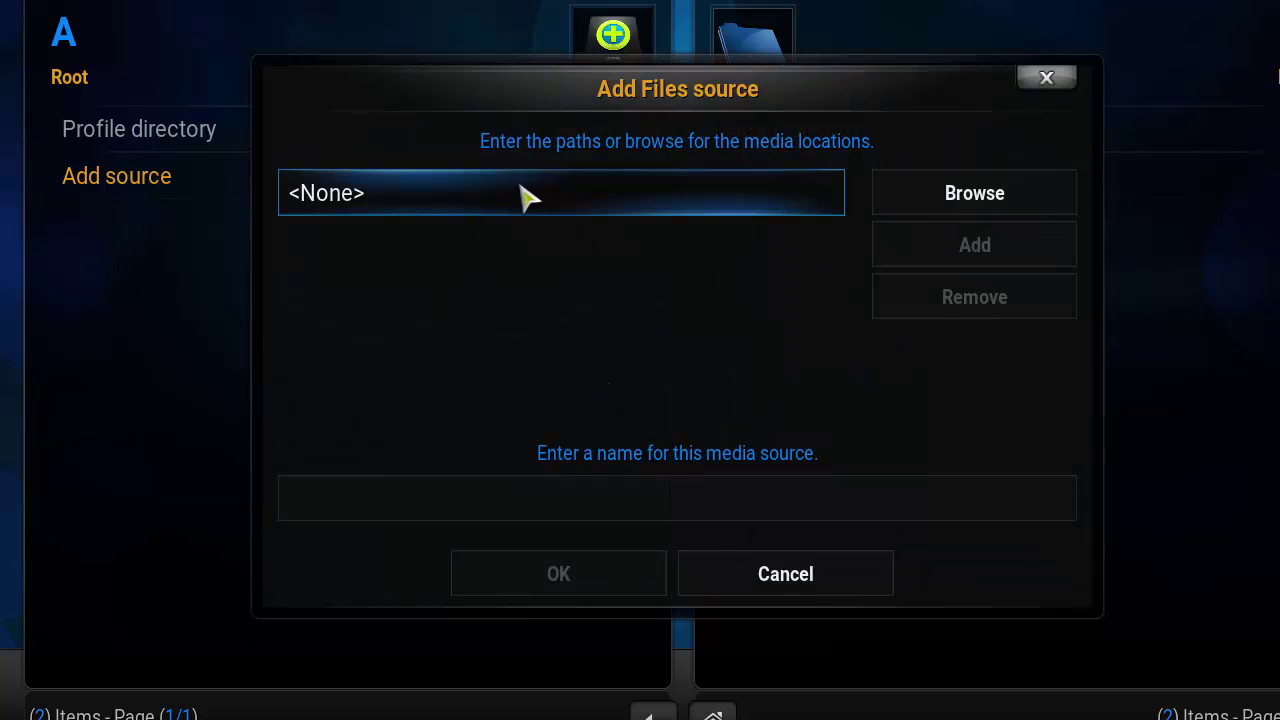
{"action": "left_click", "coordinate": [465, 208]}
{"action": "type", "text": "htt"}
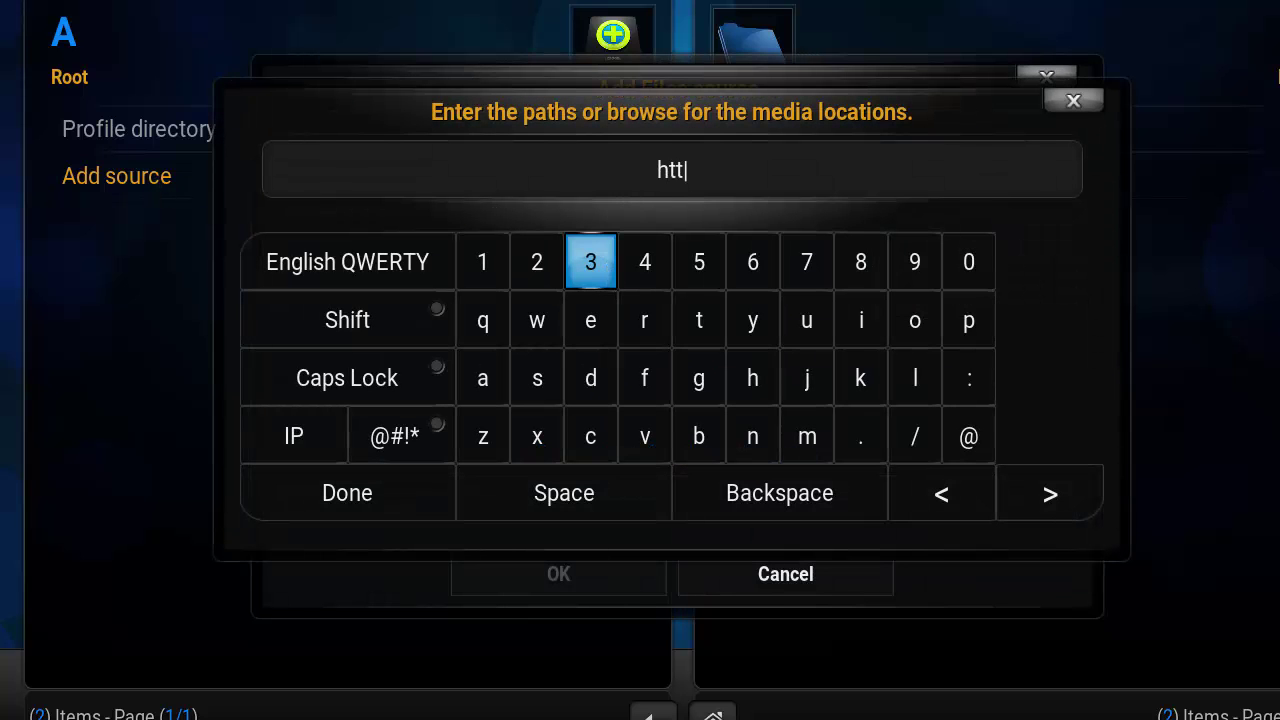
{"action": "type", "text": "p://tdp"}
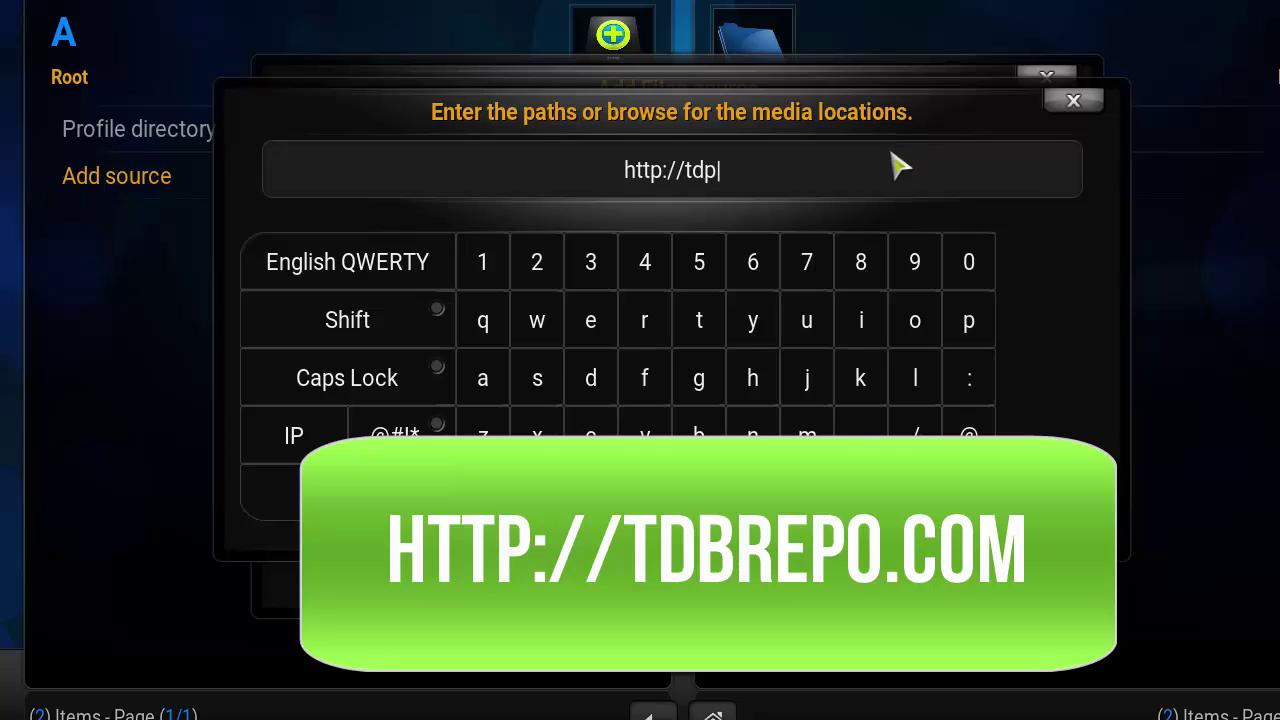
{"action": "key", "text": "BackSpace"}
{"action": "type", "text": "brepoc"}
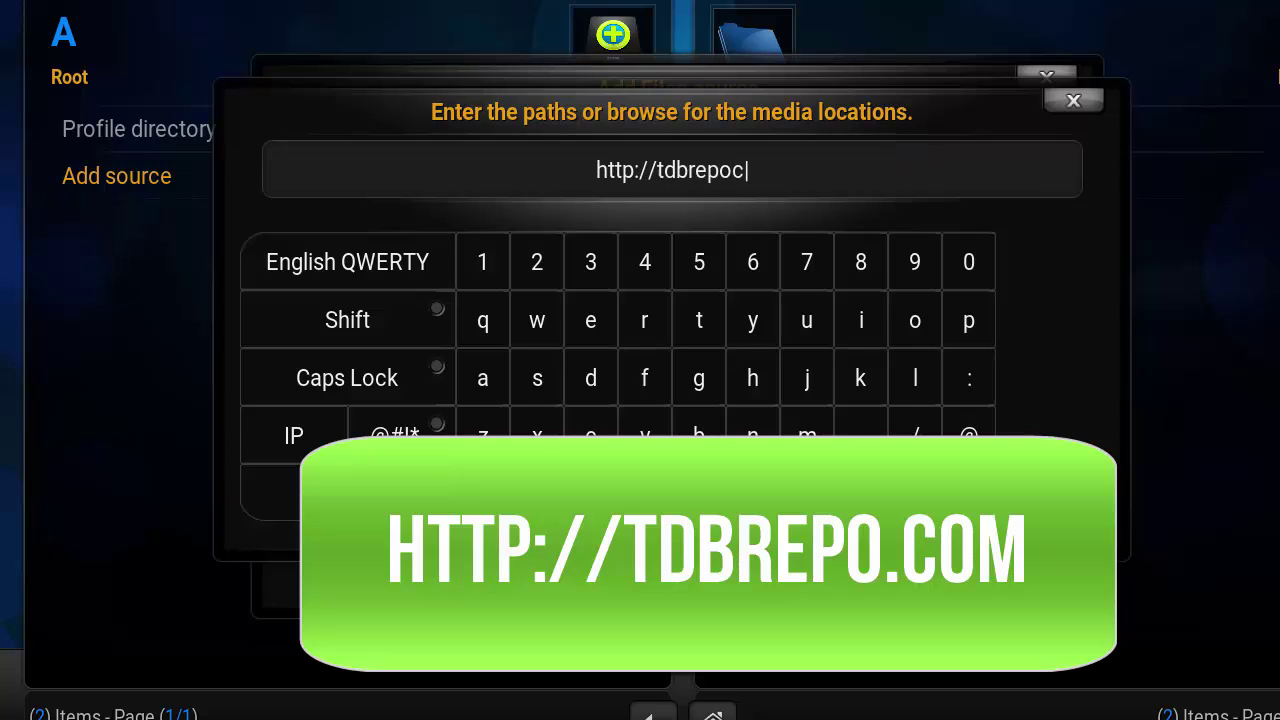
{"action": "key", "text": "BackSpace"}
{"action": "type", "text": ".com"}
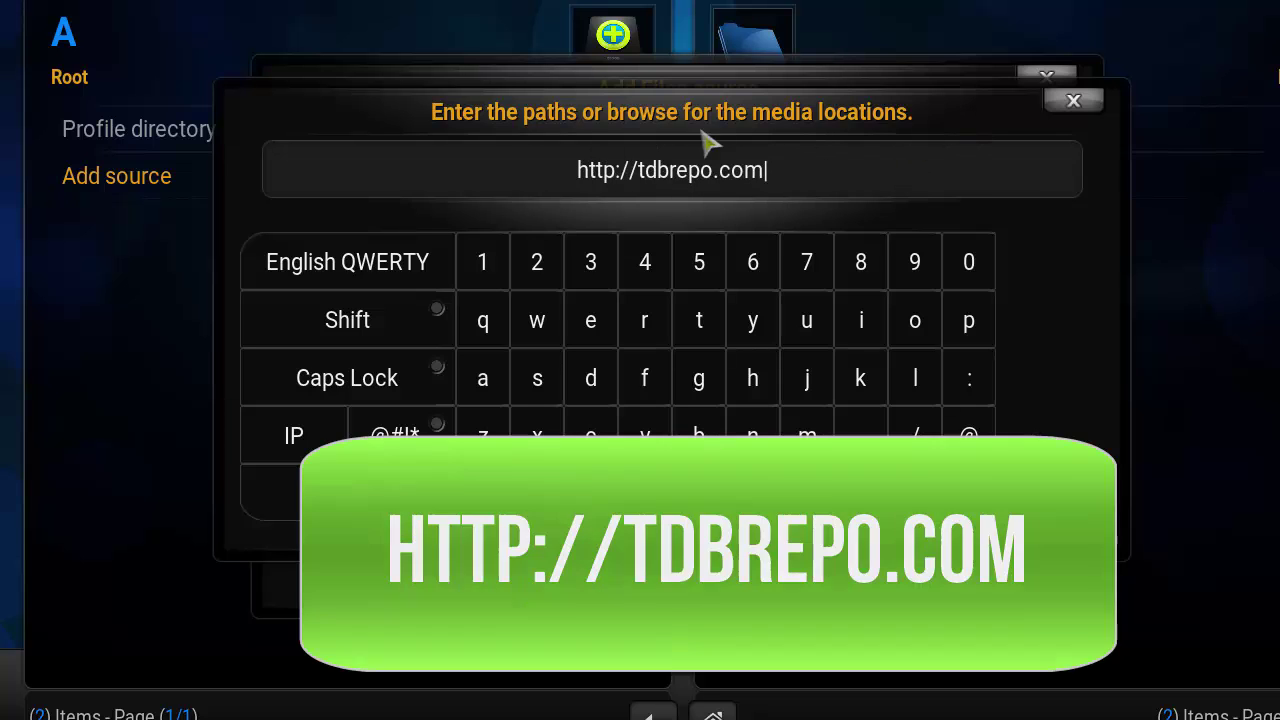
{"action": "left_click", "coordinate": [398, 490]}
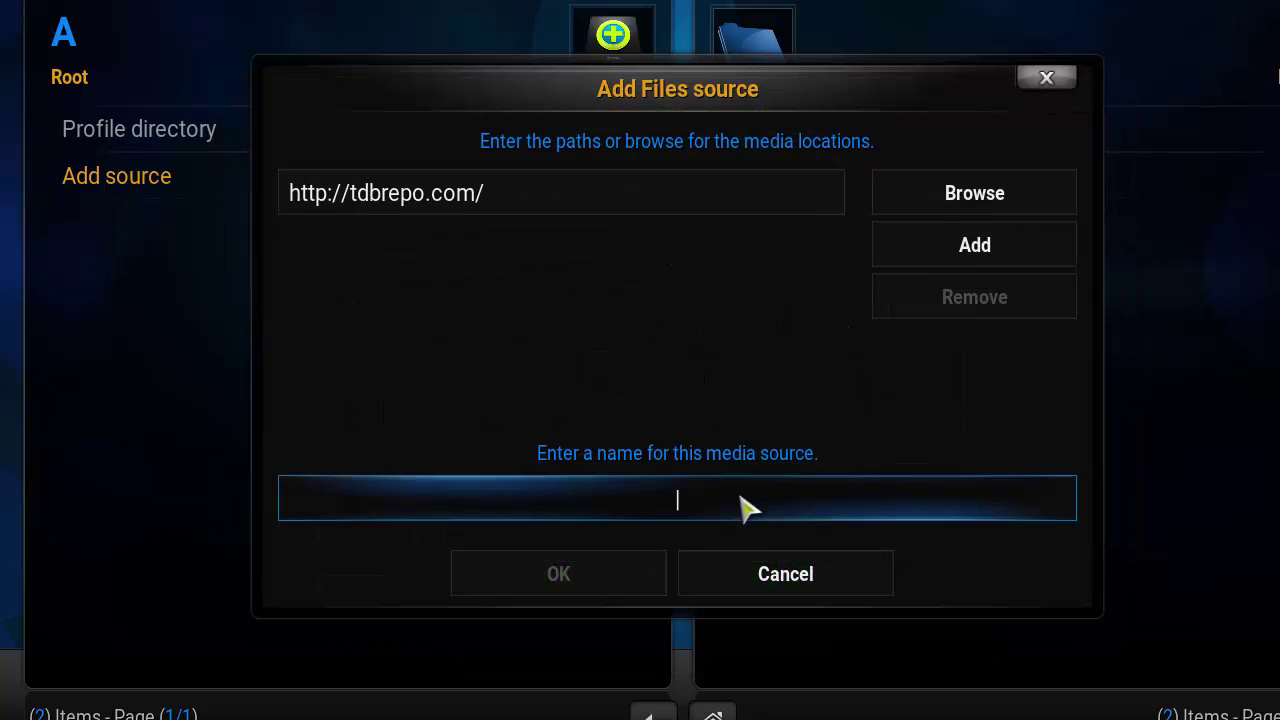
- Name the media source TDB, save it and return to the home screen
{"action": "left_click", "coordinate": [646, 505]}
{"action": "type", "text": "TD"}
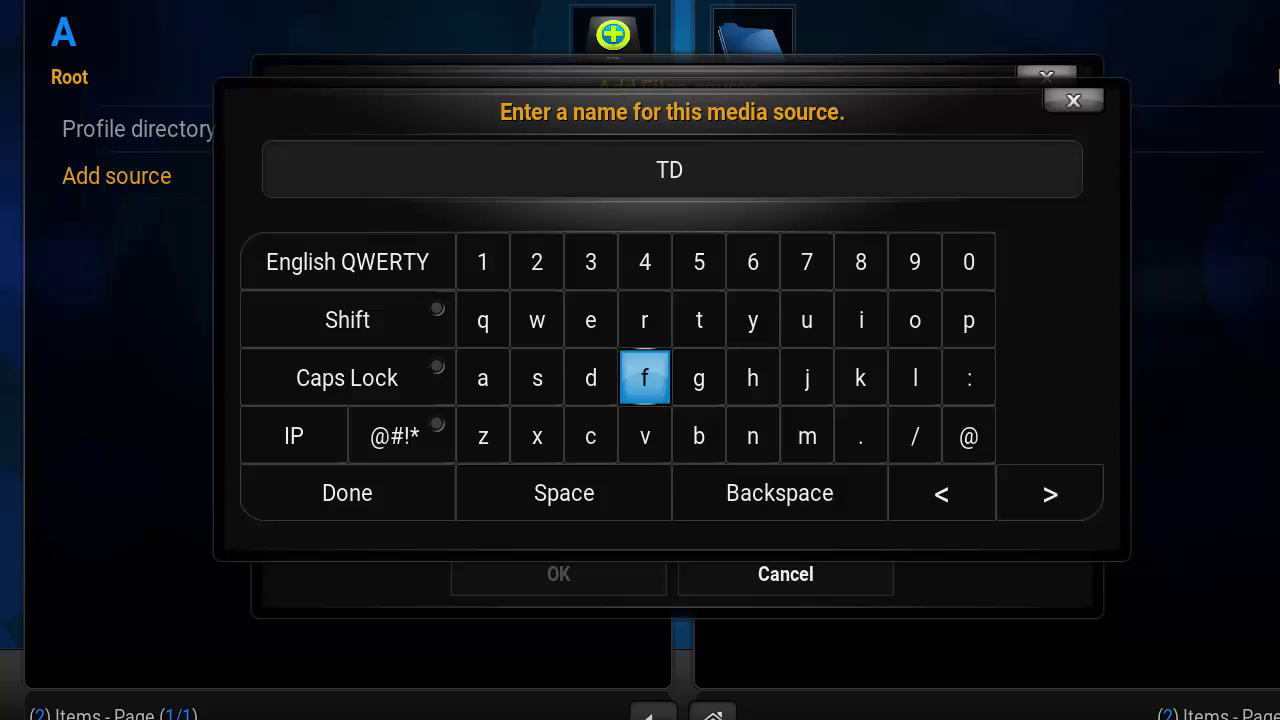
{"action": "type", "text": "B"}
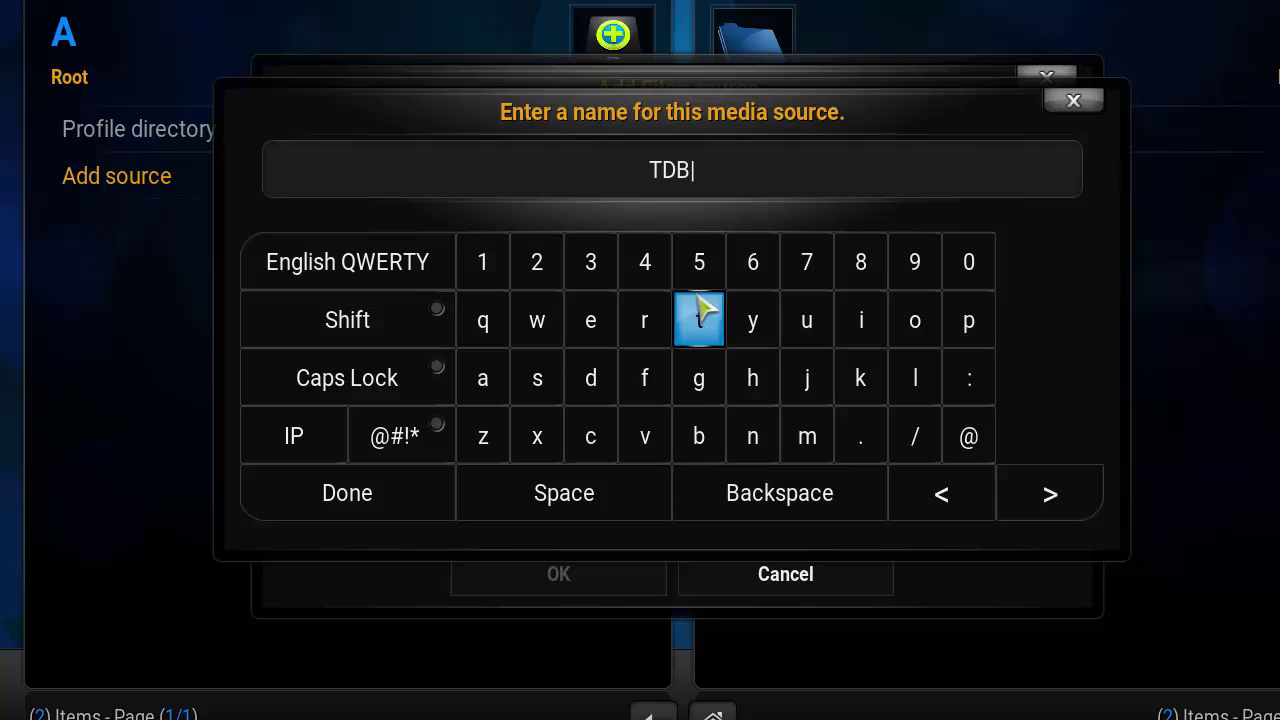
{"action": "left_click", "coordinate": [410, 494]}
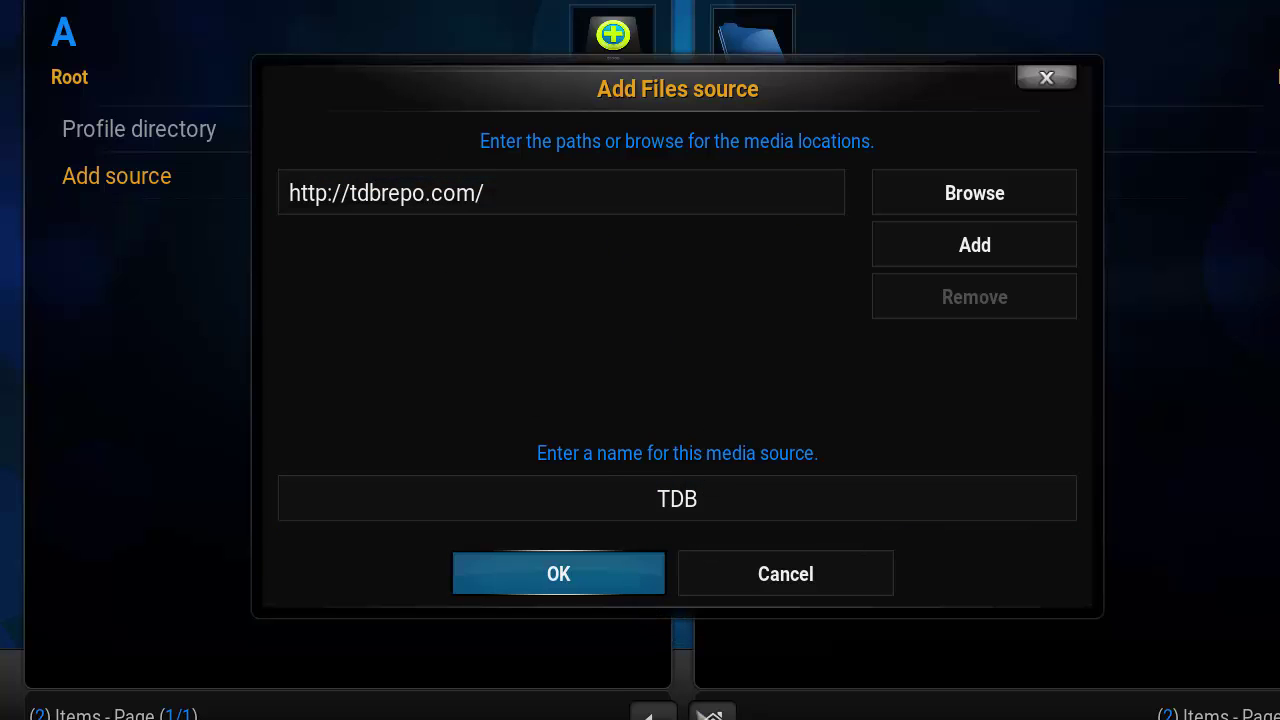
{"action": "key", "text": "Return"}
{"action": "key", "text": "Escape"}
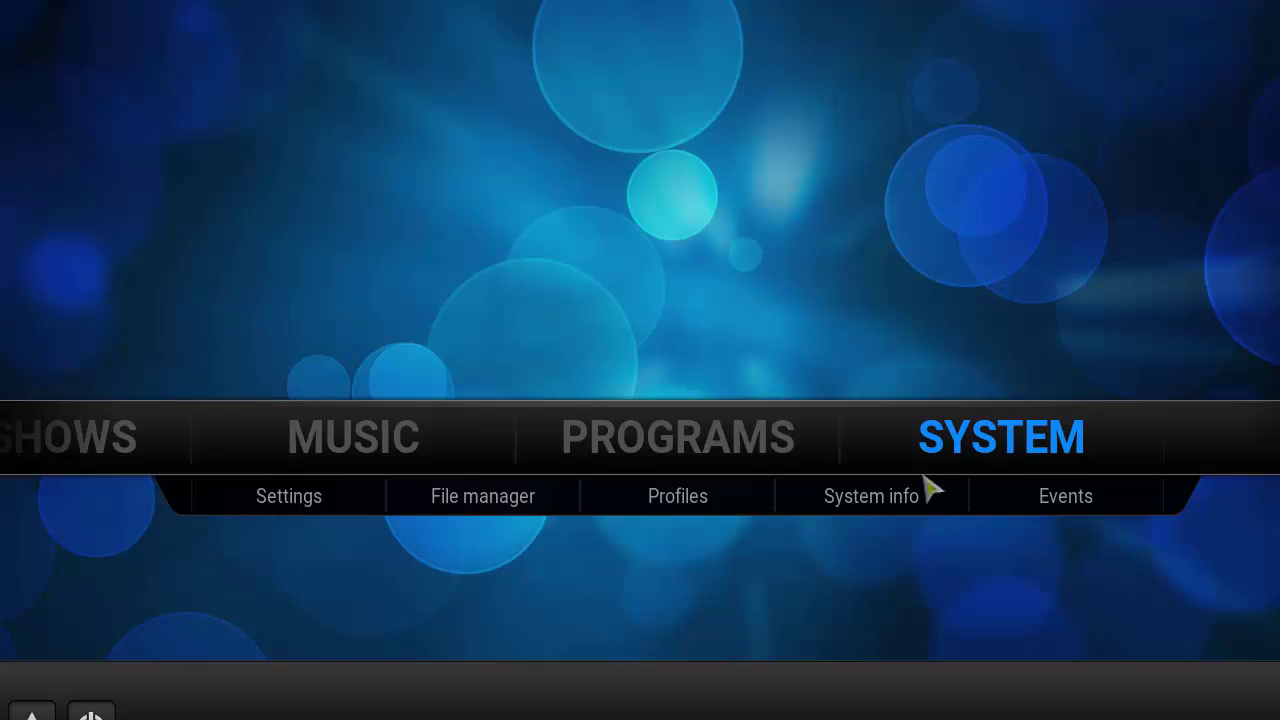
- Go to the add-on settings, dismiss the first-run help and install the ECHO Repository from a zip file in the TDB source
{"action": "left_click", "coordinate": [1006, 449]}
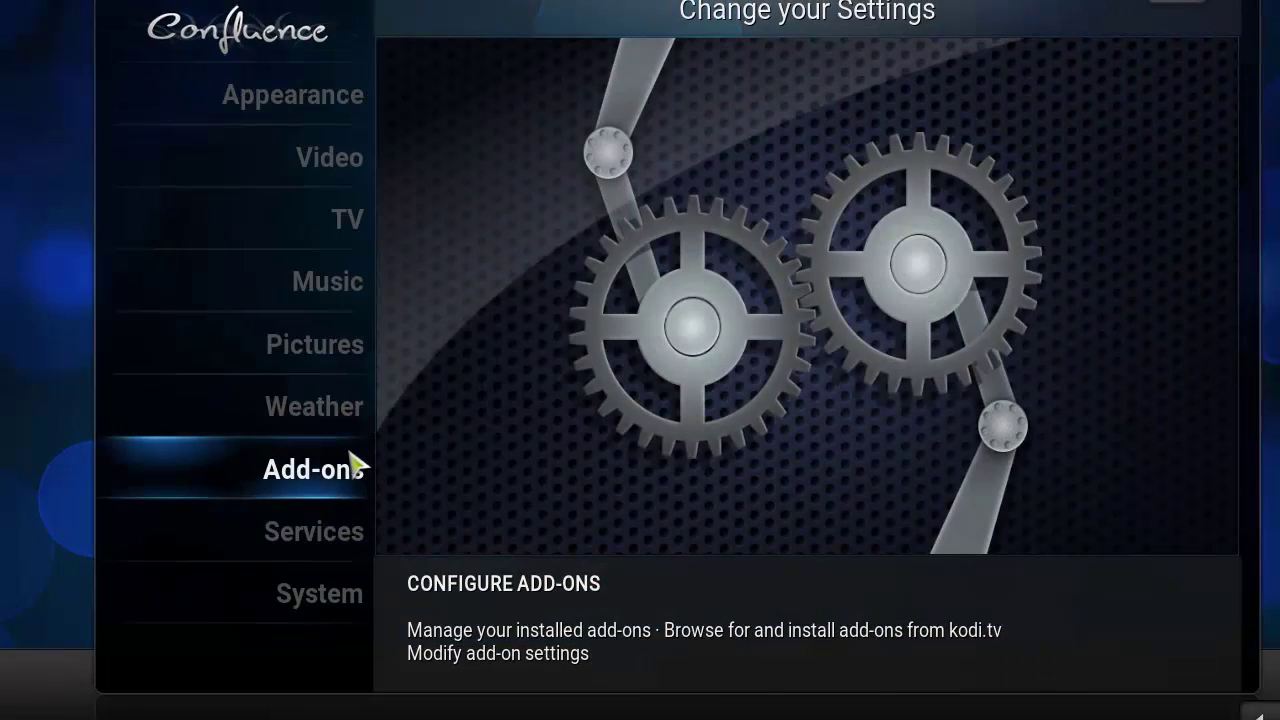
{"action": "left_click", "coordinate": [320, 478]}
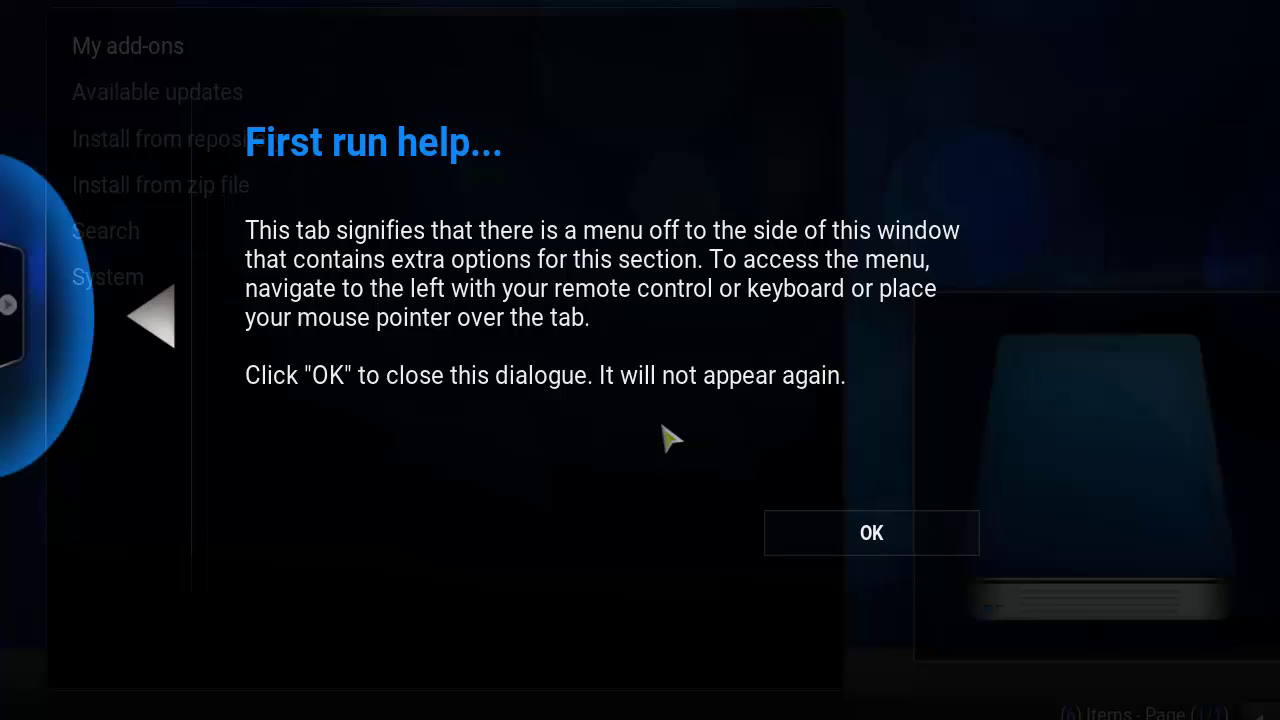
{"action": "left_click", "coordinate": [838, 530]}
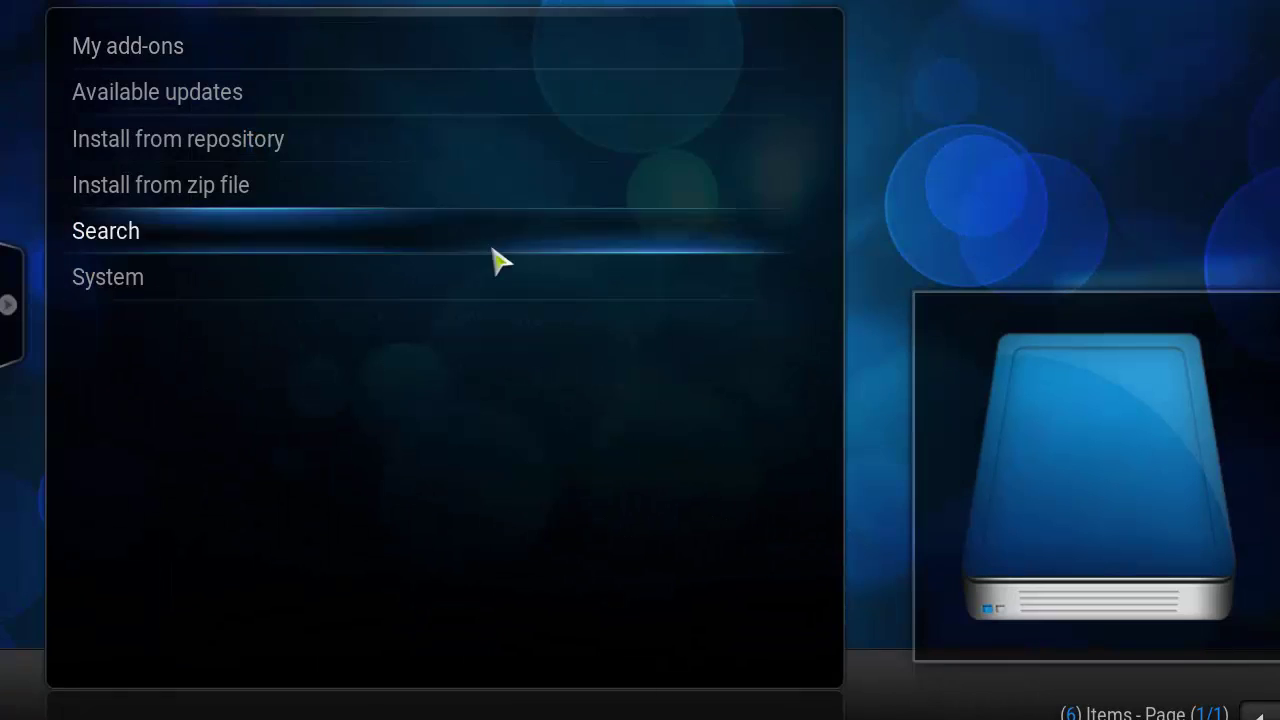
{"action": "left_click", "coordinate": [228, 207]}
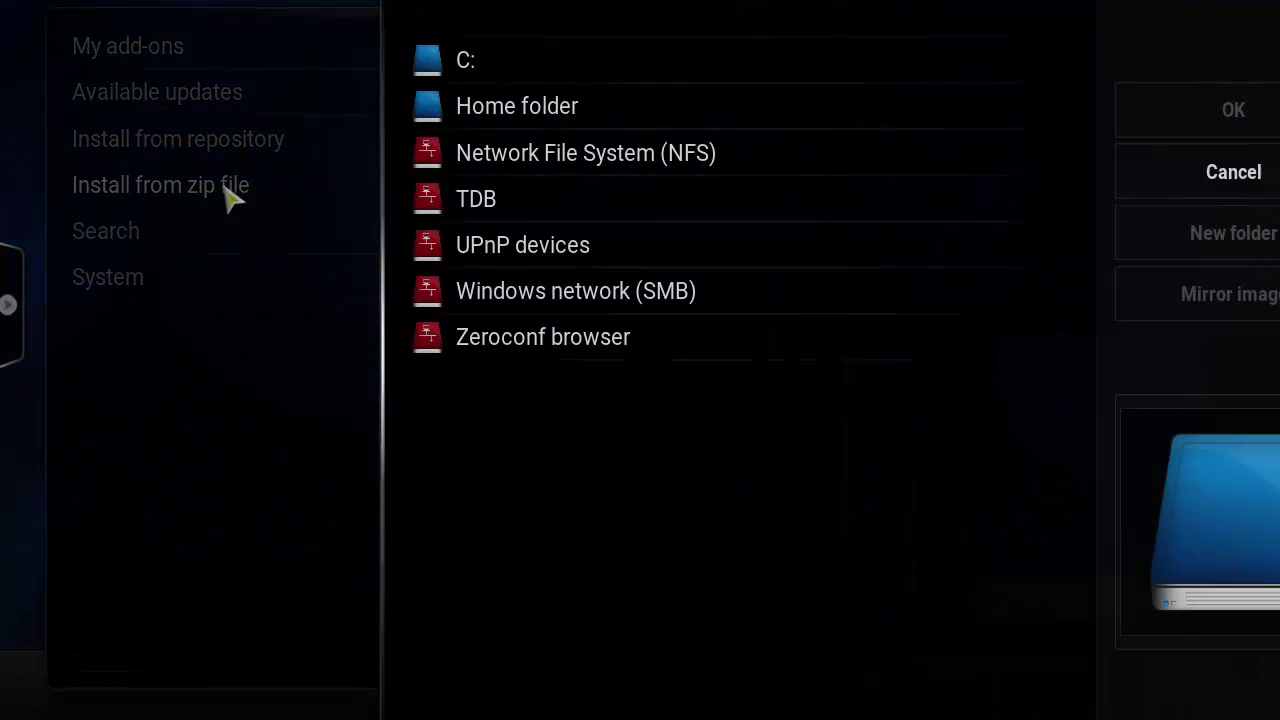
{"action": "left_click", "coordinate": [515, 207]}
{"action": "left_click", "coordinate": [536, 122]}
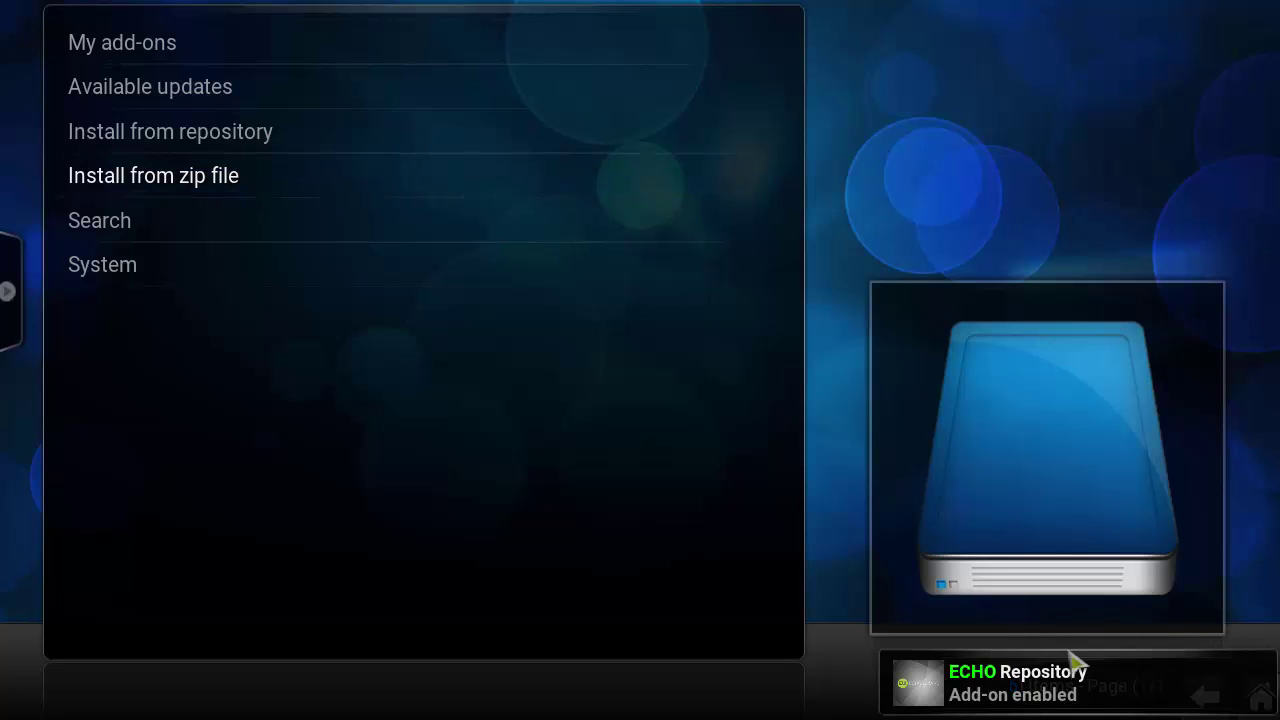
- Reopen the add-on settings and install the ECHO Wizard from the ECHO Repository's program add-ons
{"action": "key", "text": "Escape"}
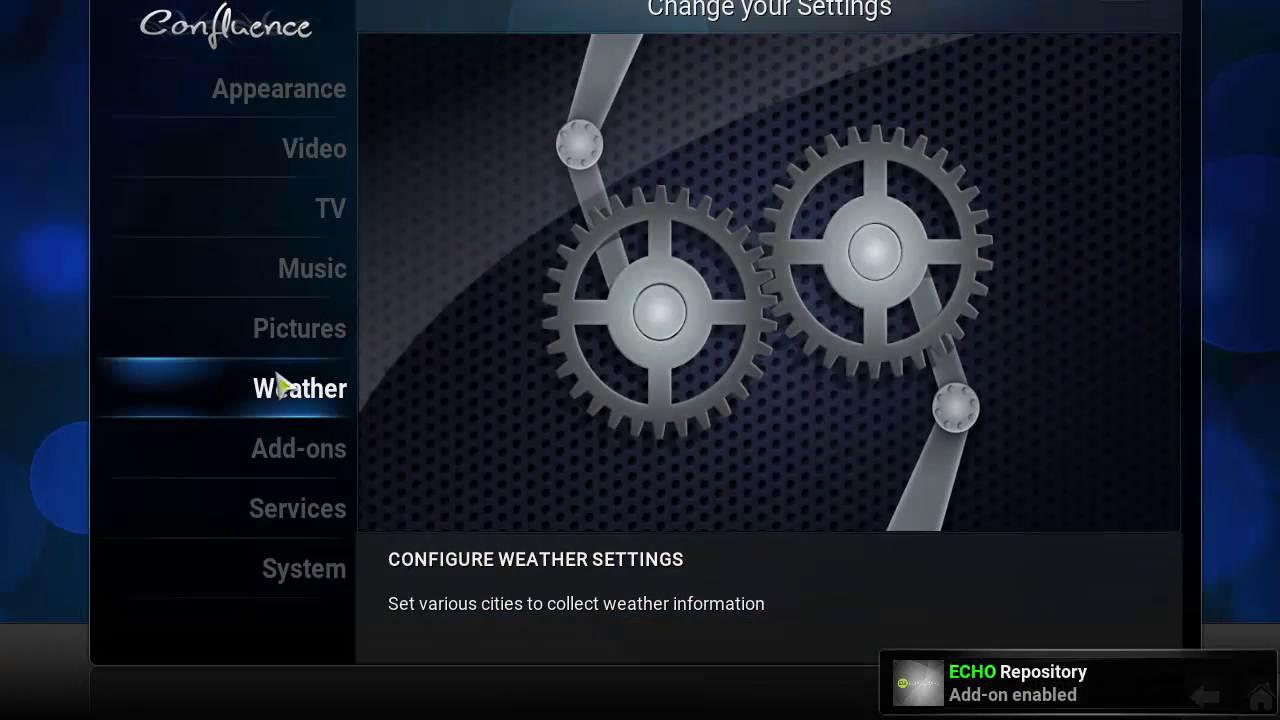
{"action": "left_click", "coordinate": [298, 452]}
{"action": "key", "text": "Escape"}
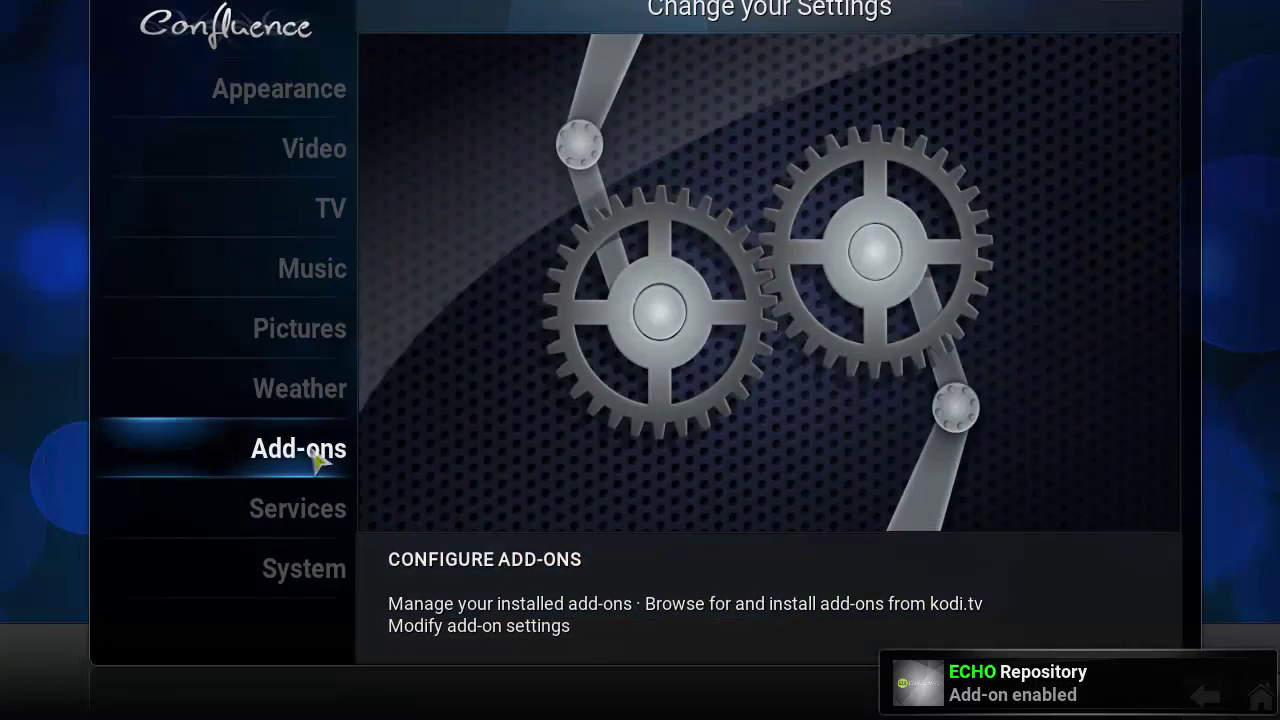
{"action": "left_click", "coordinate": [300, 452]}
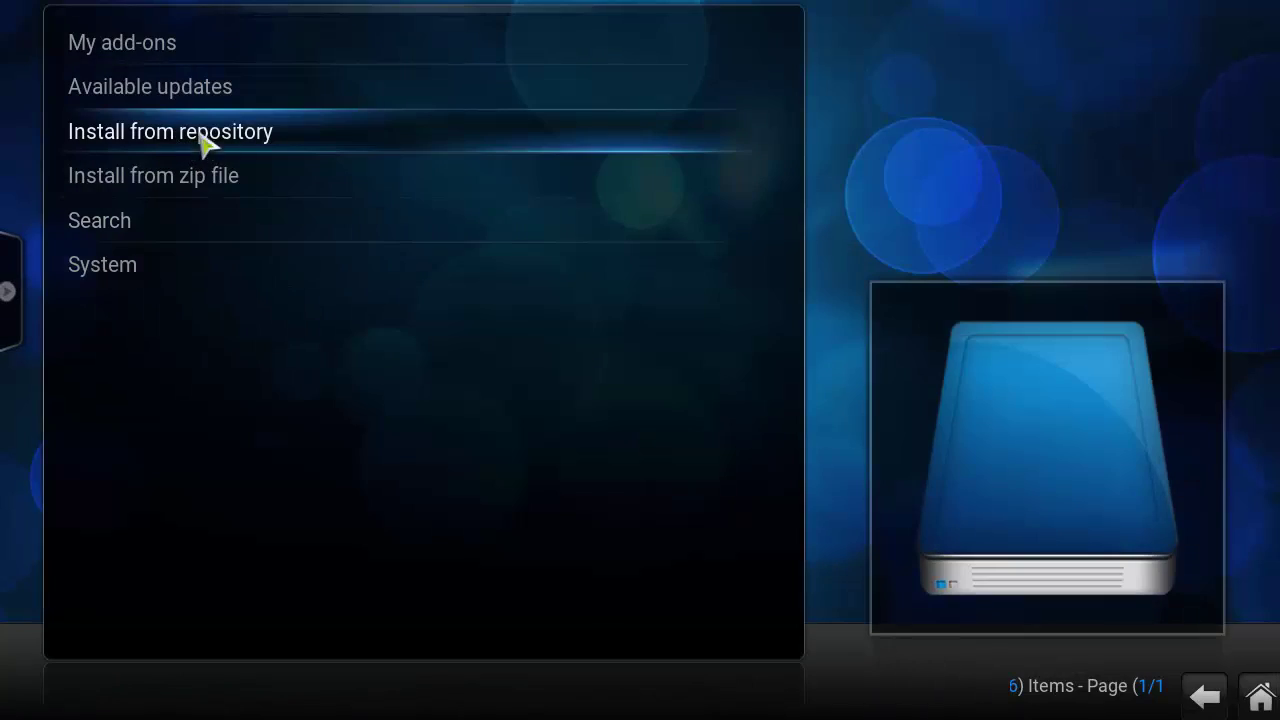
{"action": "left_click", "coordinate": [205, 148]}
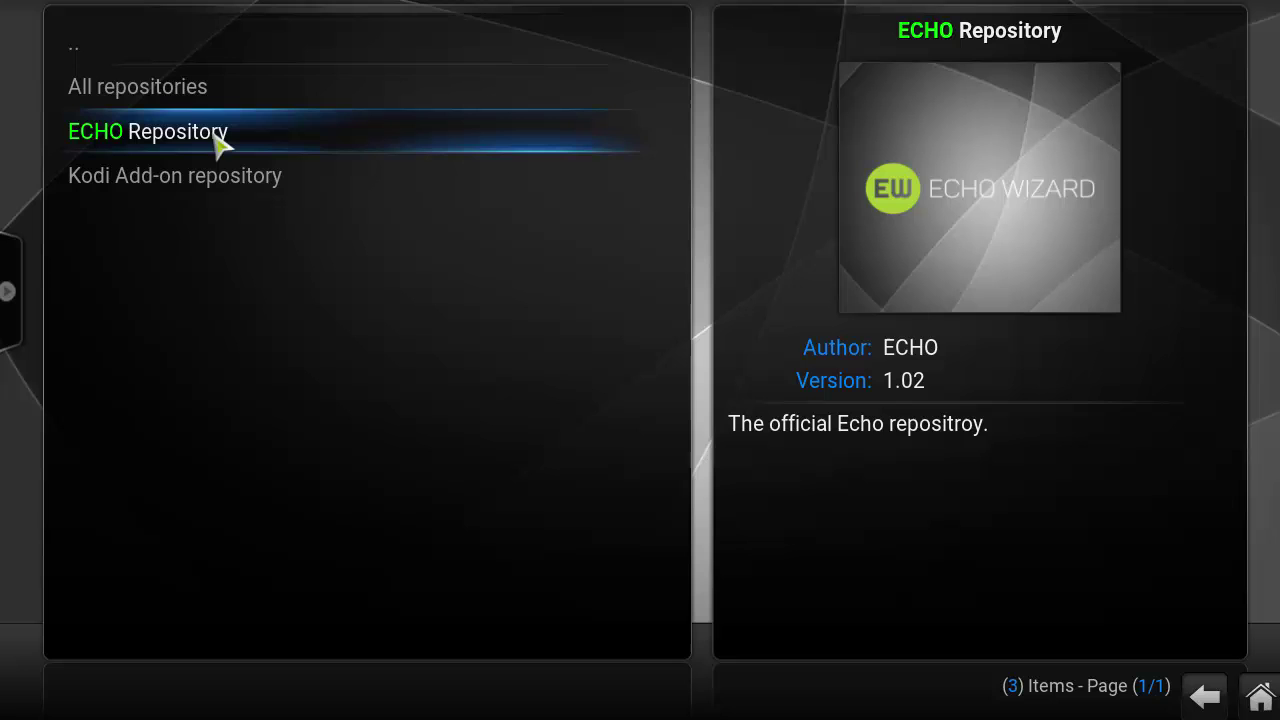
{"action": "left_click", "coordinate": [207, 142]}
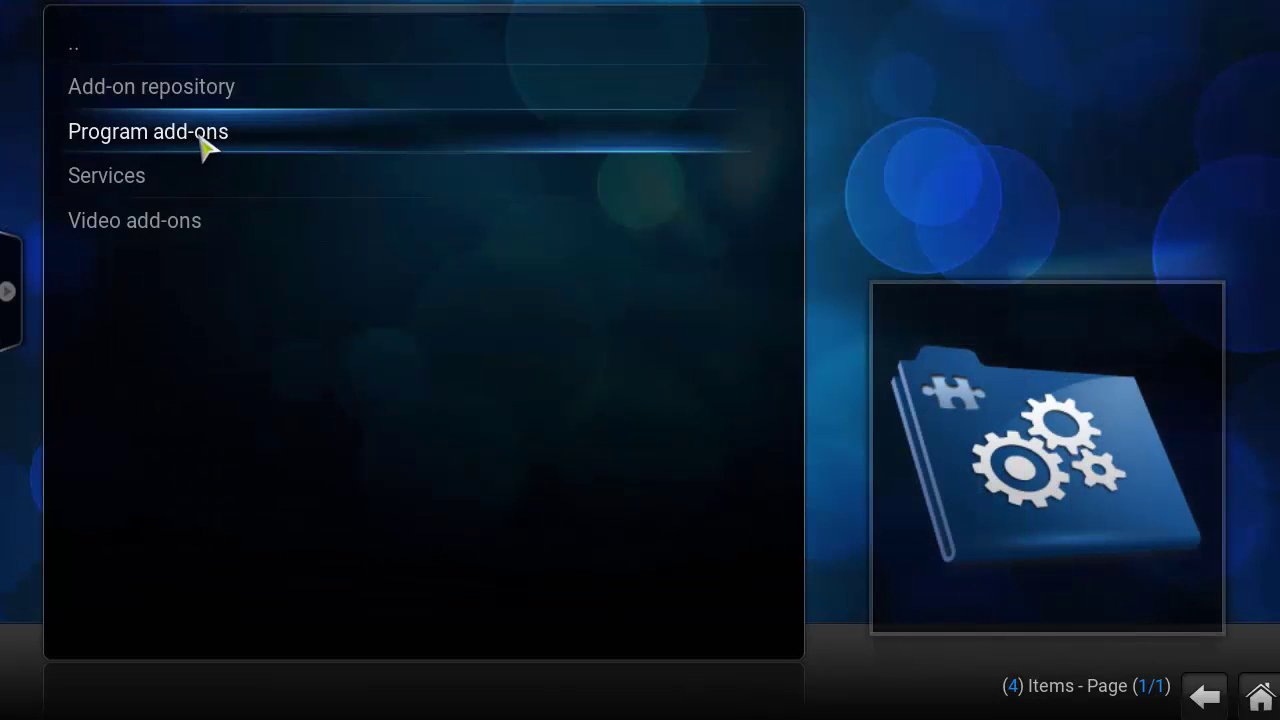
{"action": "left_click", "coordinate": [205, 144]}
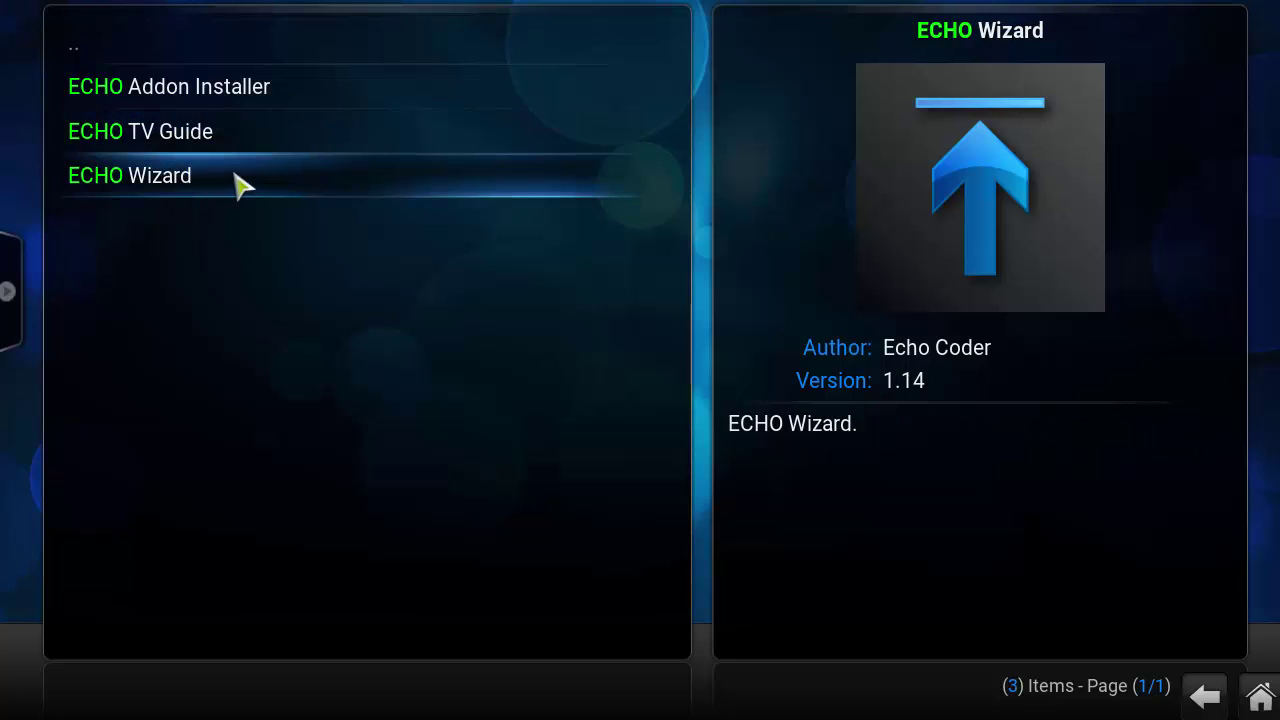
{"action": "left_click", "coordinate": [238, 182]}
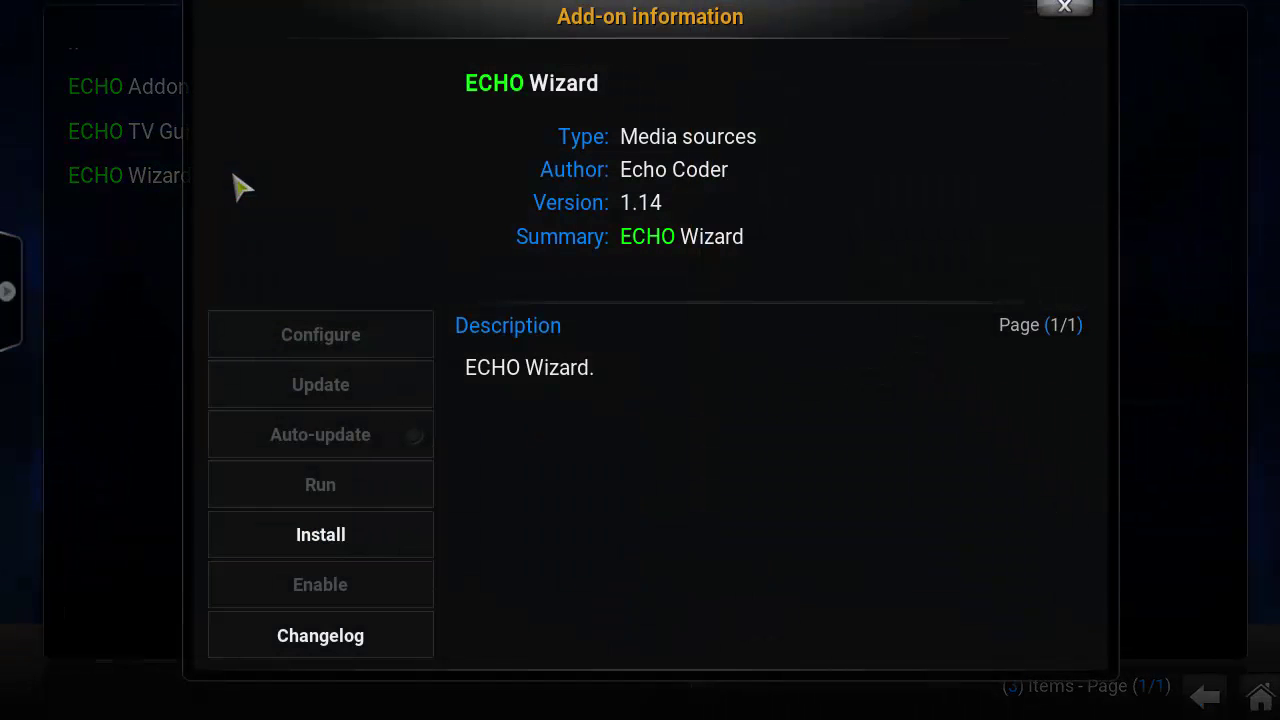
{"action": "left_click", "coordinate": [352, 540]}
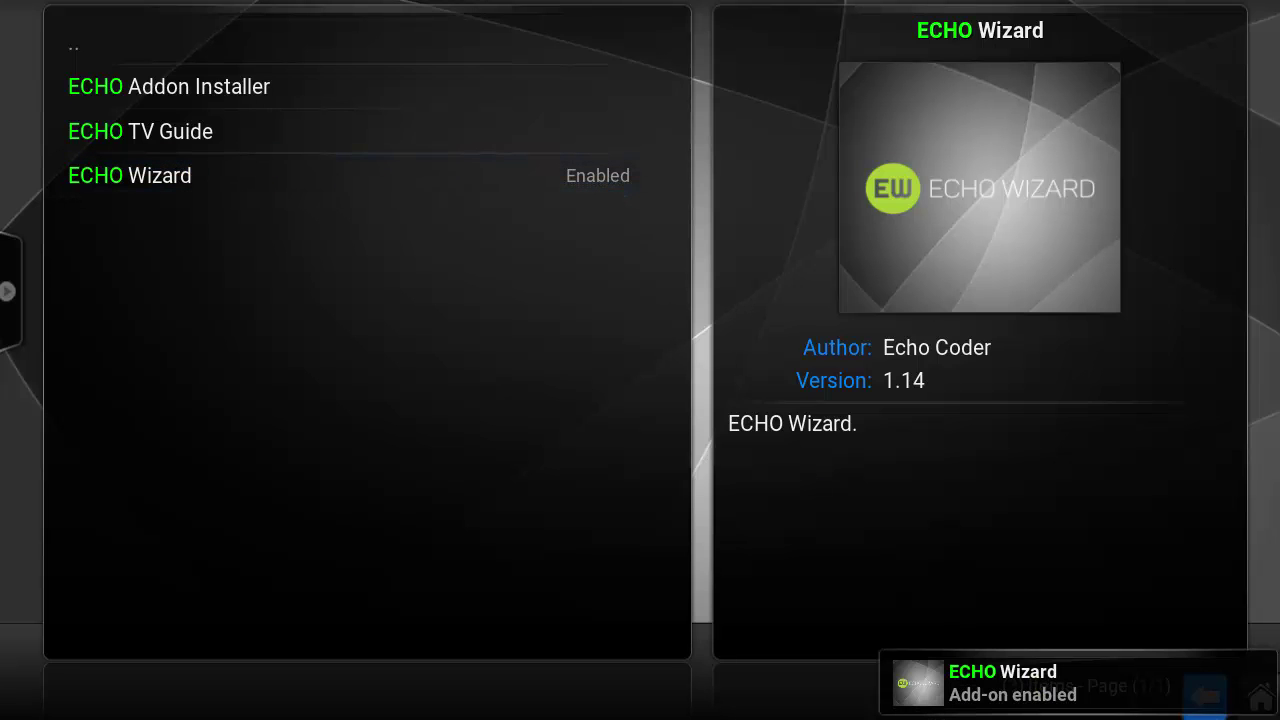
- Return to the home screen, launch the ECHO Wizard from the installed programs and look through its main list
{"action": "left_click", "coordinate": [1254, 708]}
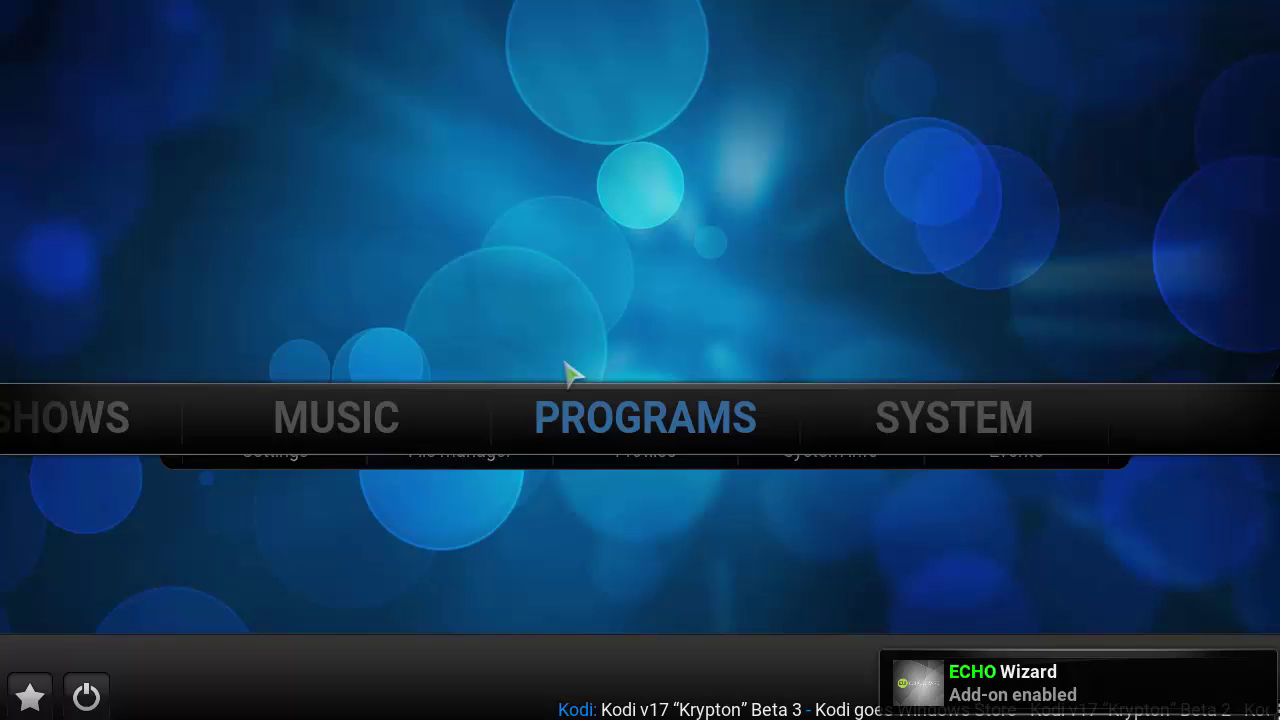
{"action": "left_click", "coordinate": [640, 432]}
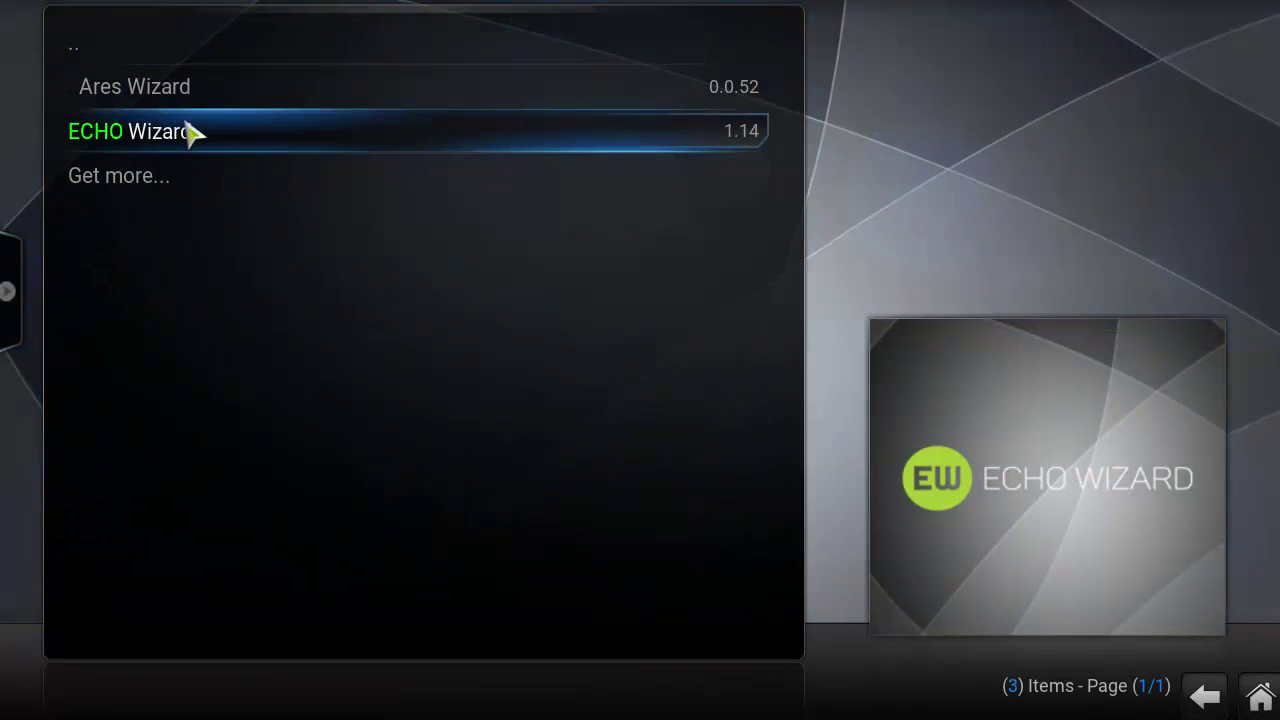
{"action": "left_click", "coordinate": [190, 133]}
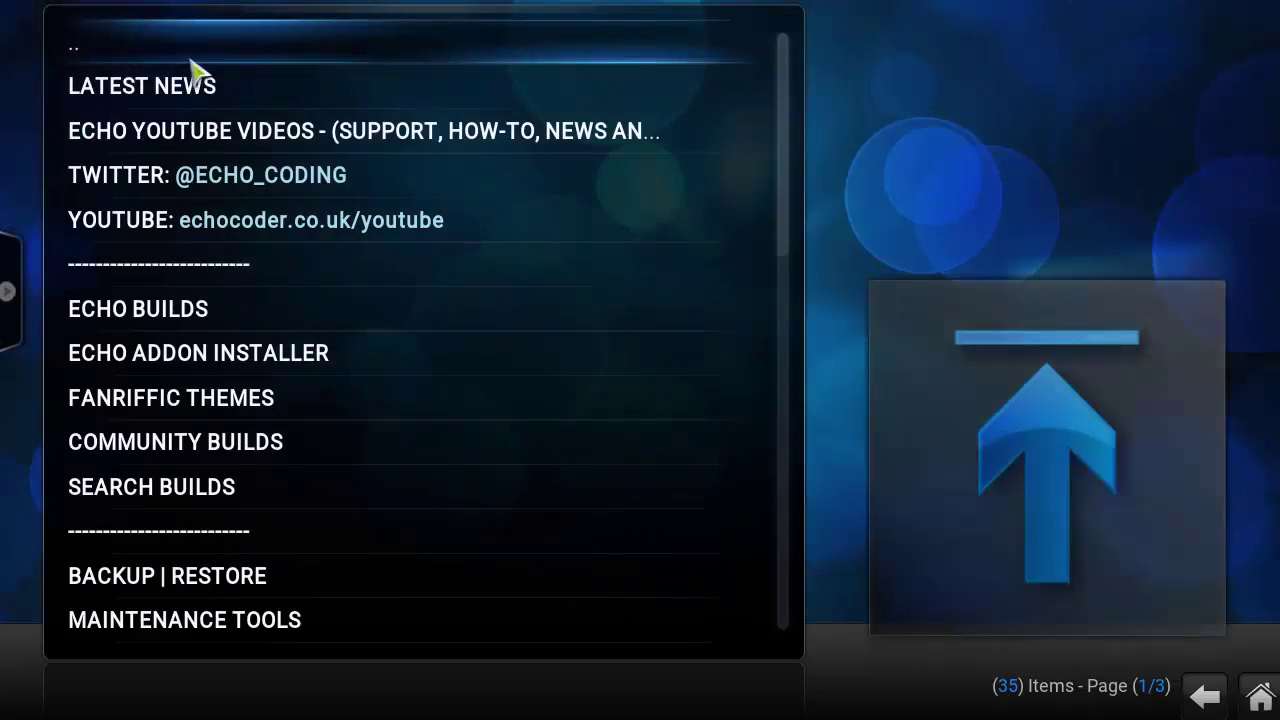
{"action": "scroll", "coordinate": [194, 71], "scroll_direction": "down", "scroll_amount": 14}
{"action": "scroll", "coordinate": [171, 515], "scroll_direction": "up", "scroll_amount": 15}
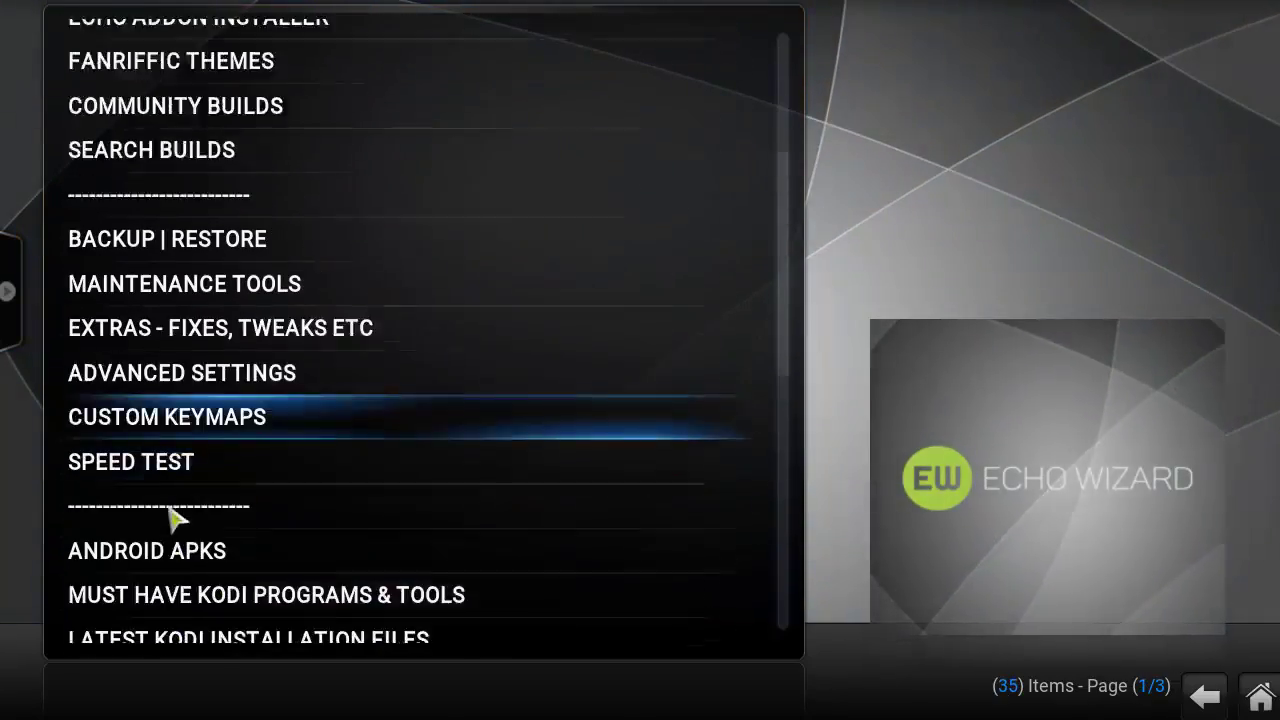
{"action": "scroll", "coordinate": [172, 490], "scroll_direction": "down", "scroll_amount": 6}
{"action": "scroll", "coordinate": [171, 490], "scroll_direction": "down", "scroll_amount": 16}
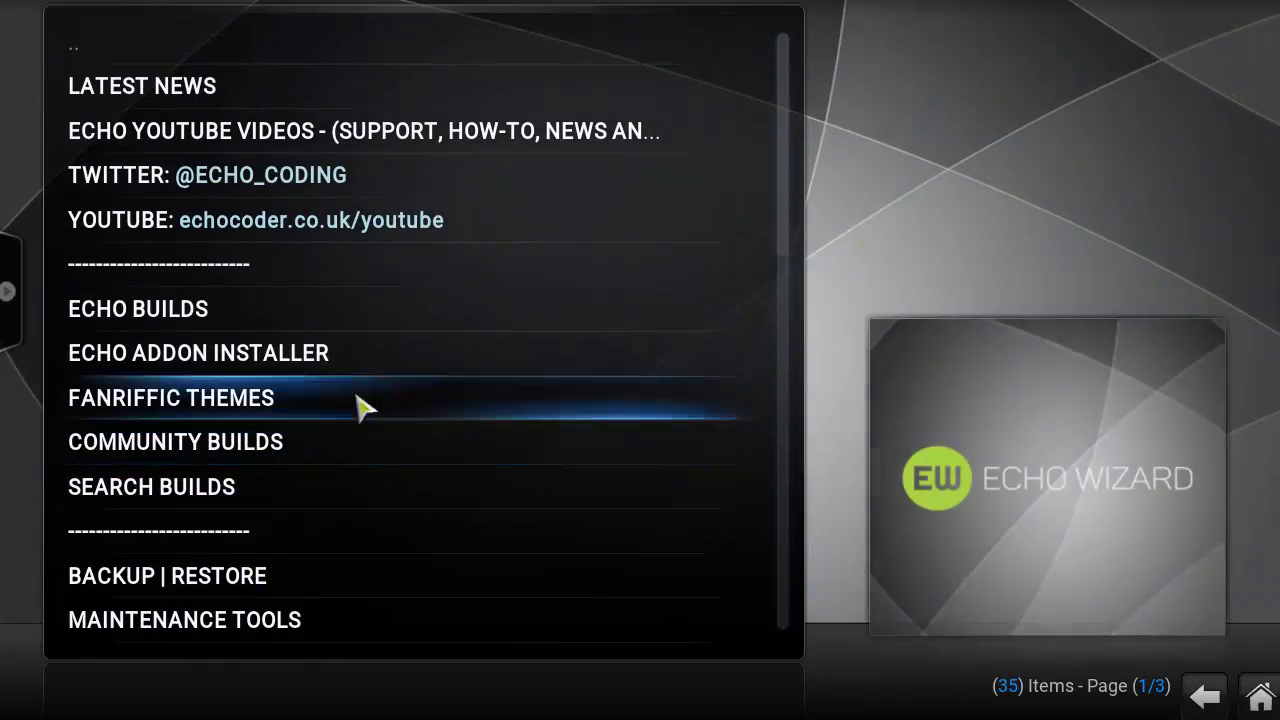
{"action": "scroll", "coordinate": [237, 537], "scroll_direction": "down", "scroll_amount": 2}
{"action": "scroll", "coordinate": [237, 537], "scroll_direction": "down", "scroll_amount": 20}
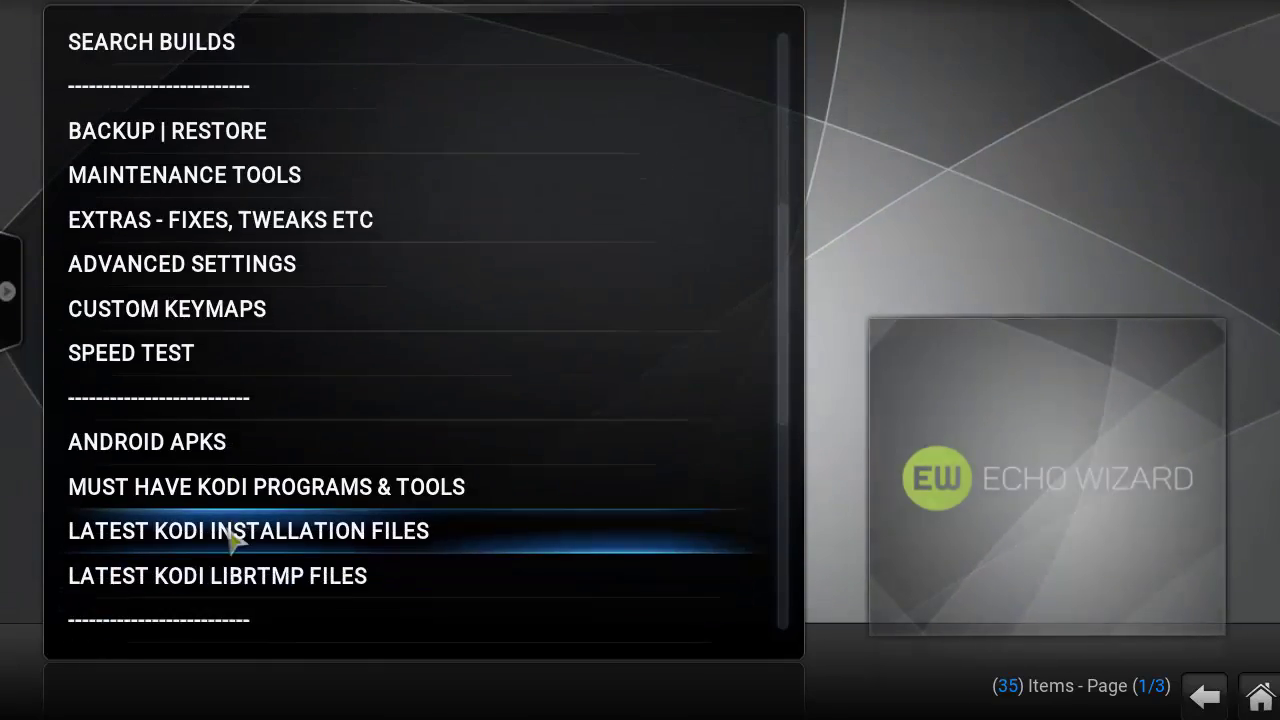